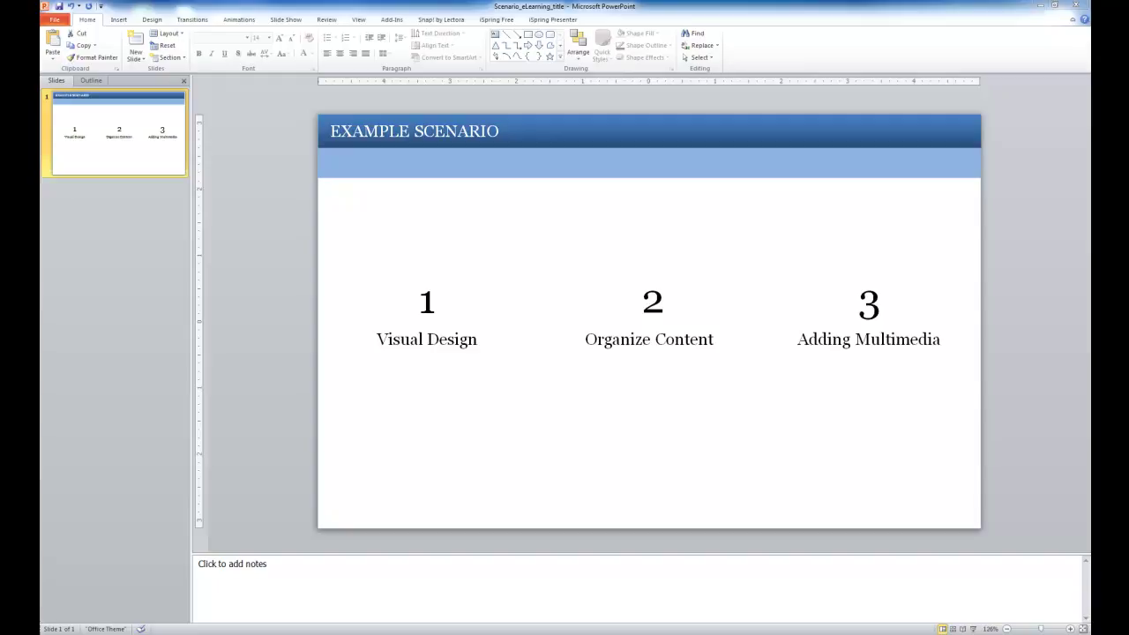
Switch to the Scenario_eLearning_BUILD presentation window from the PowerPoint taskbar preview.
mouse_move(326, 631)
left_click(359, 592)
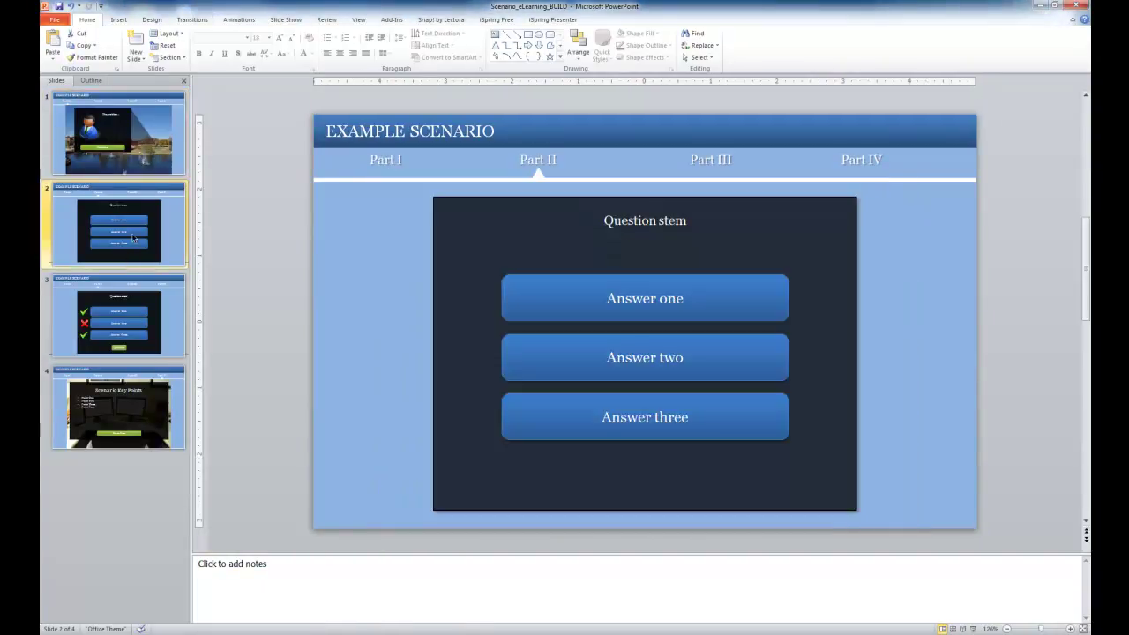
left_click(139, 171)
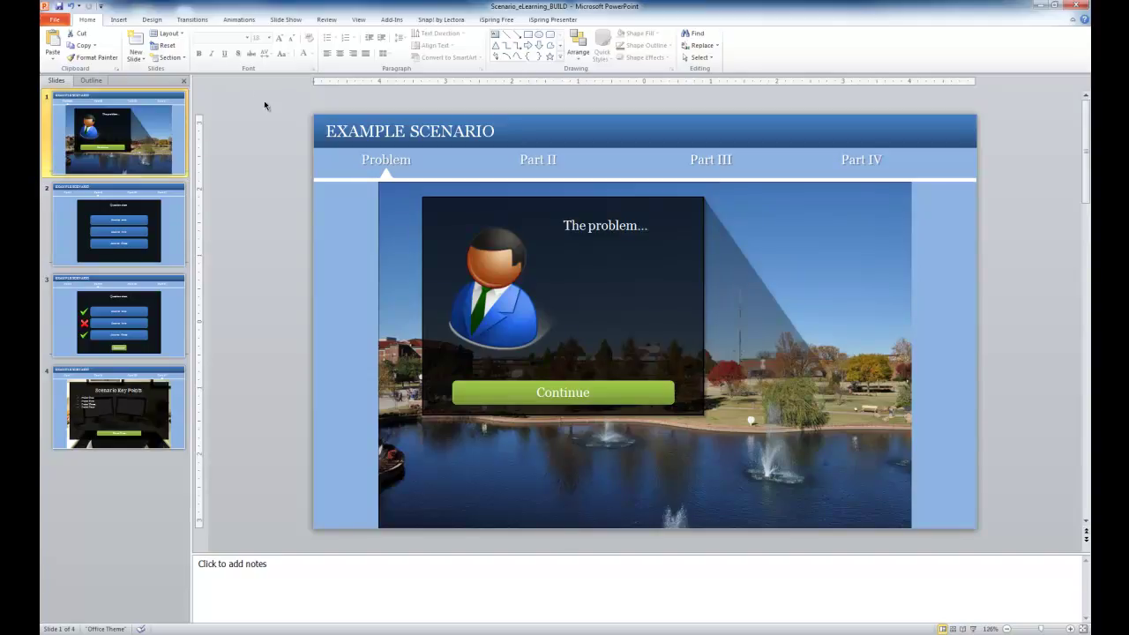
left_click(359, 20)
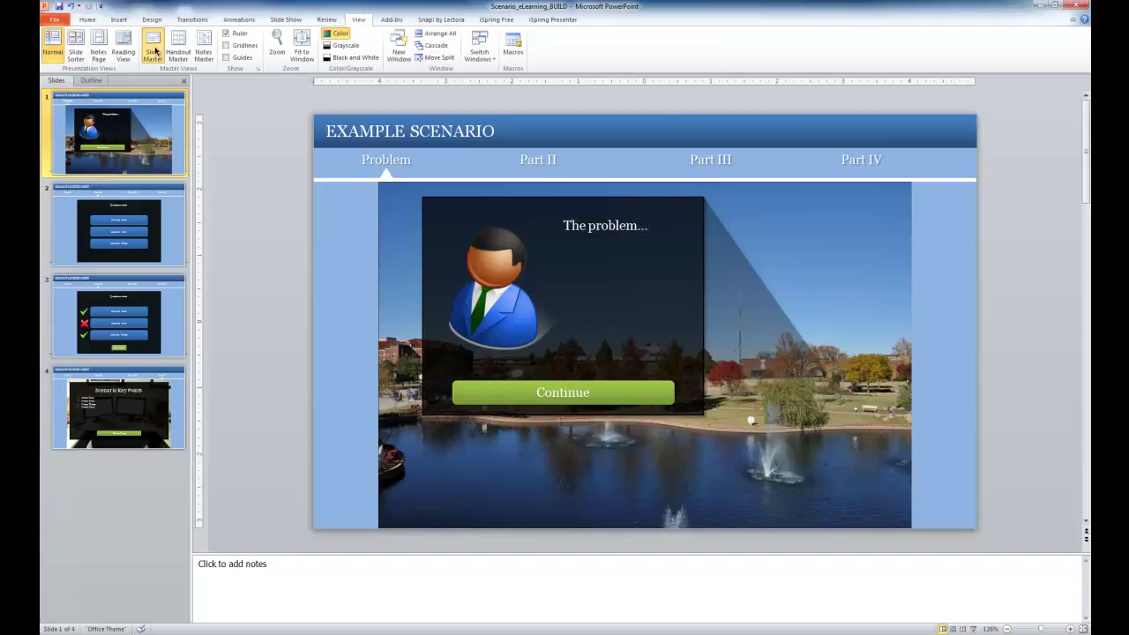
left_click(152, 44)
left_click(176, 160)
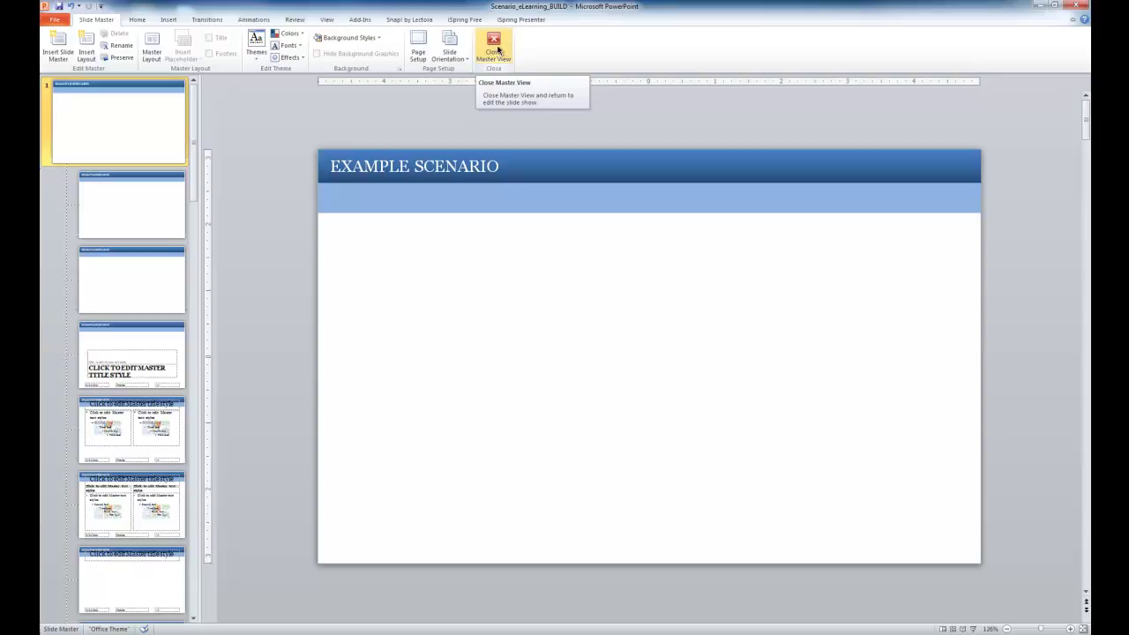
left_click(497, 53)
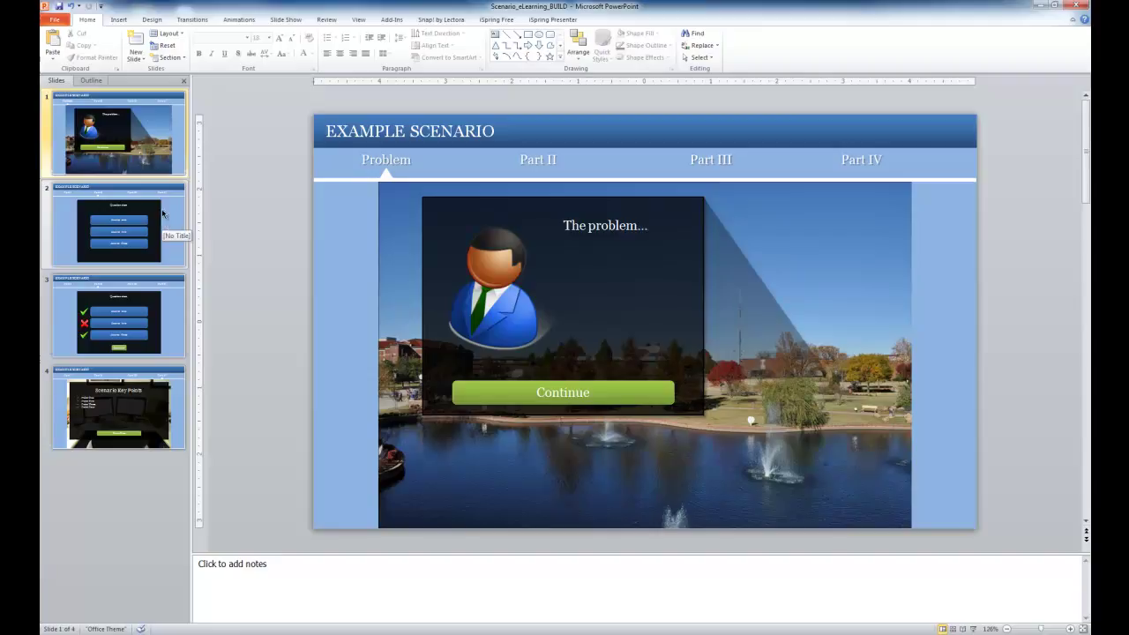
Inspect slide 2's dark question panel and its Answer one, two and three buttons.
left_click(149, 169)
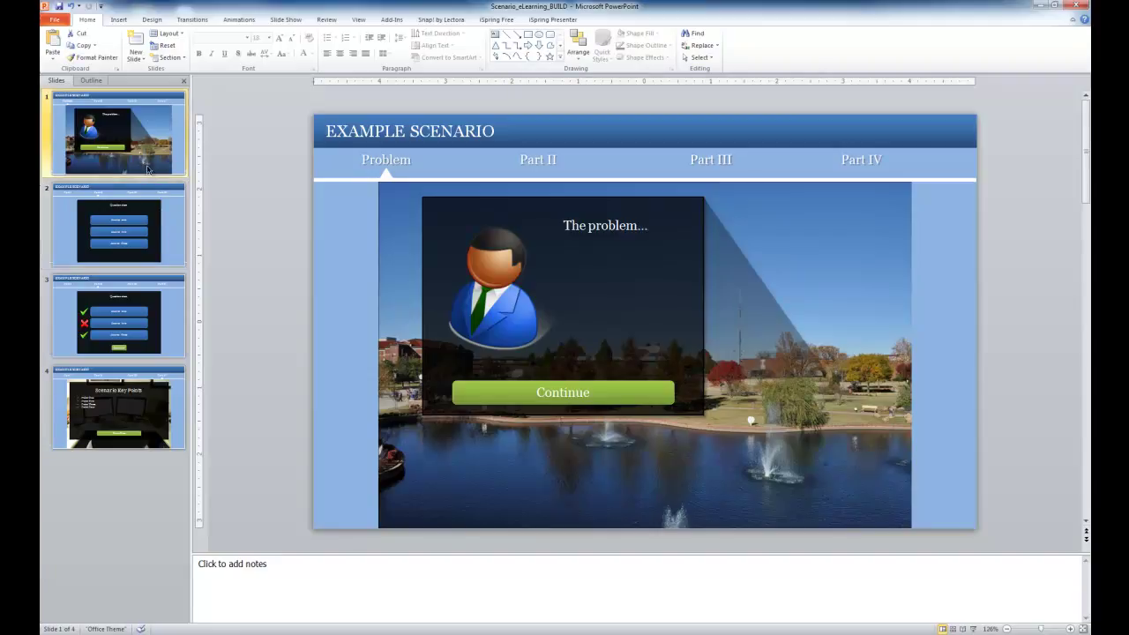
left_click(150, 233)
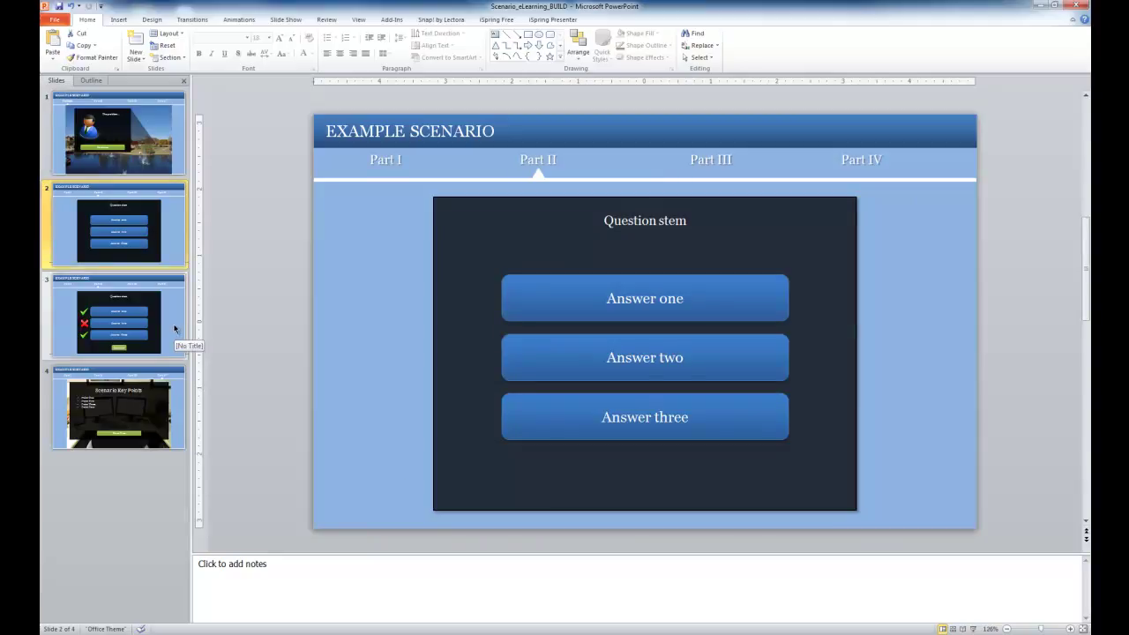
left_click(453, 225)
left_click(632, 286)
left_click(633, 339)
left_click(650, 406)
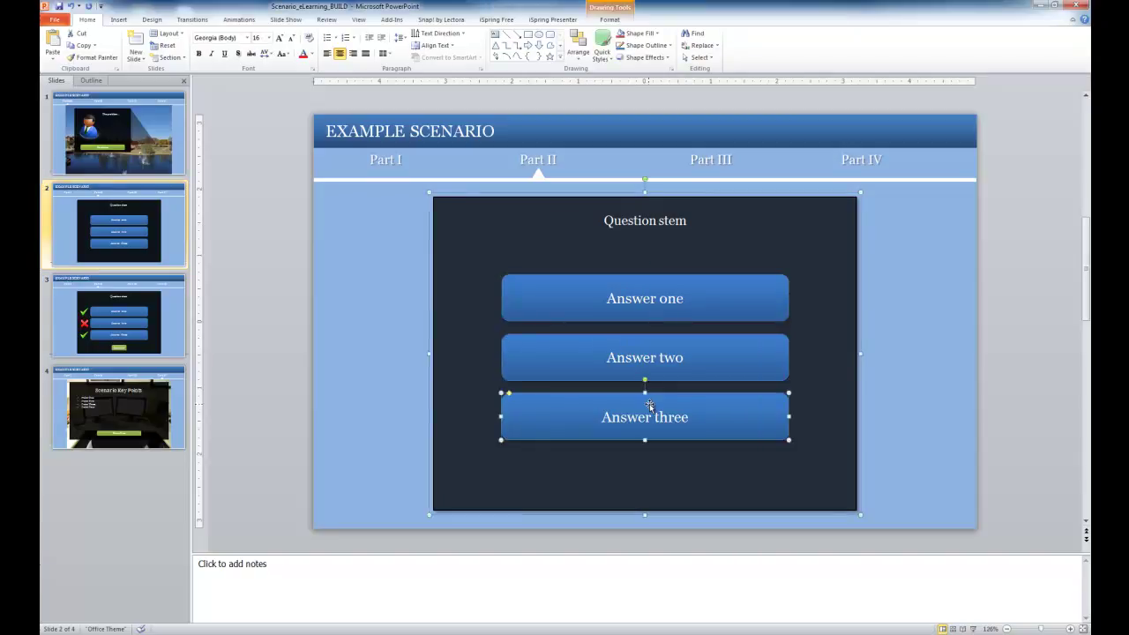
Move to slide 3 and inspect the green check mark and red X.
left_click(158, 313)
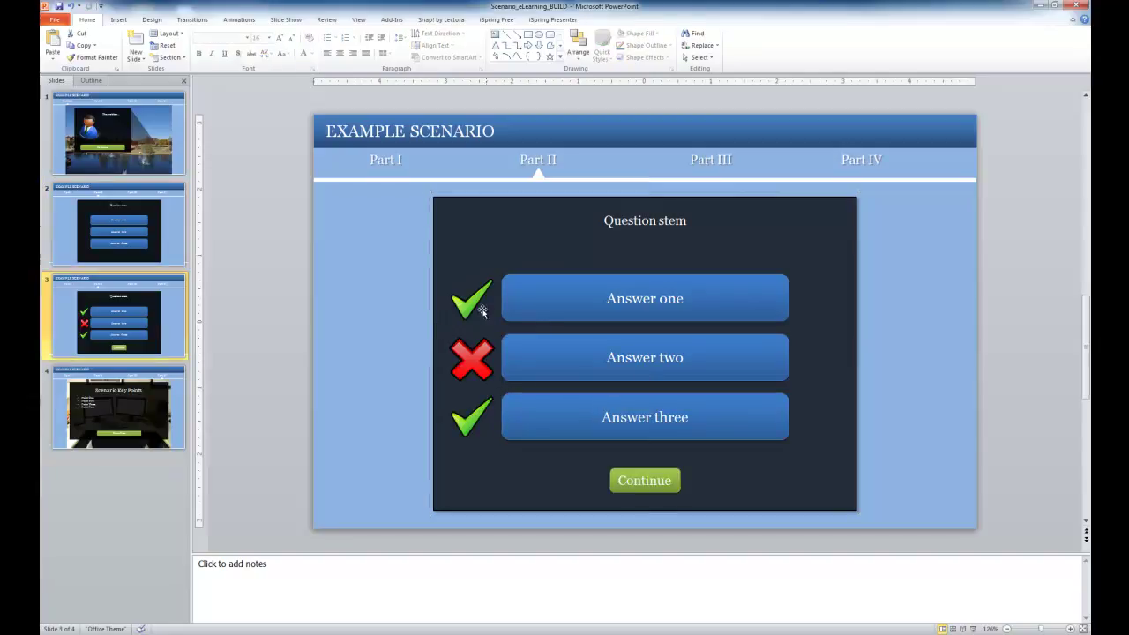
left_click(468, 305)
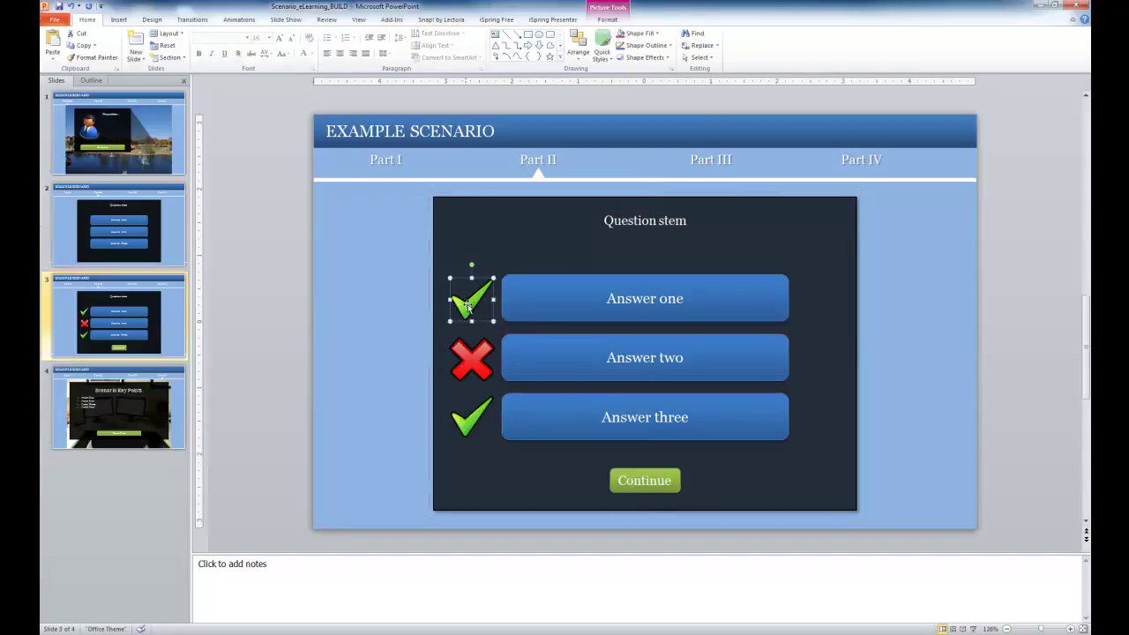
left_click(471, 365)
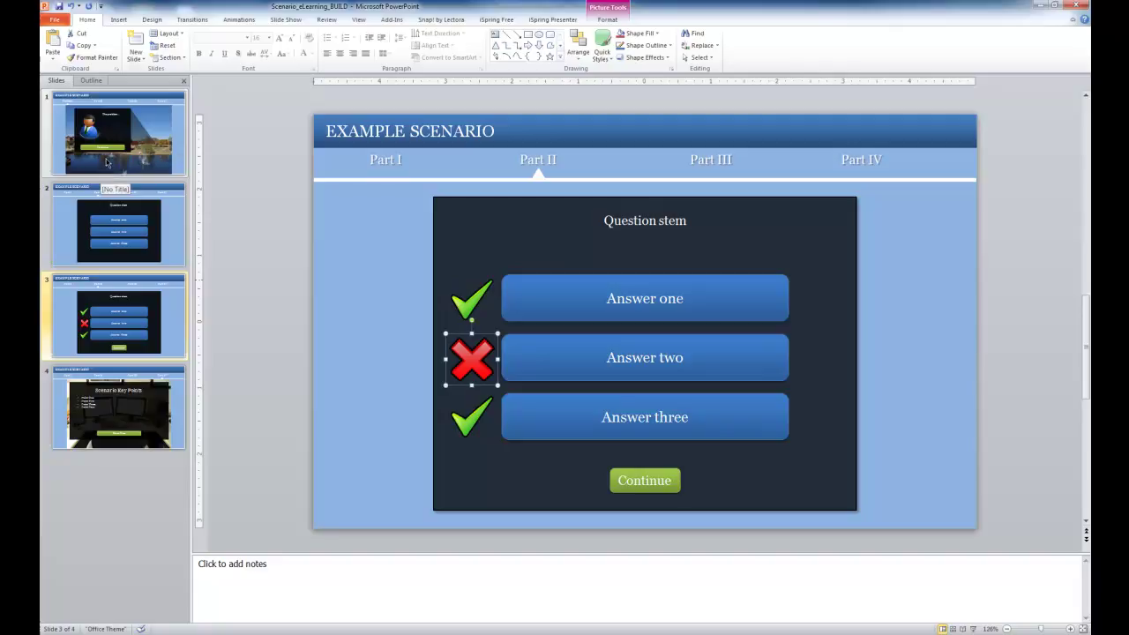
Review slide 1's 'The problem...' text box and lake photo, then return to slide 2.
left_click(133, 174)
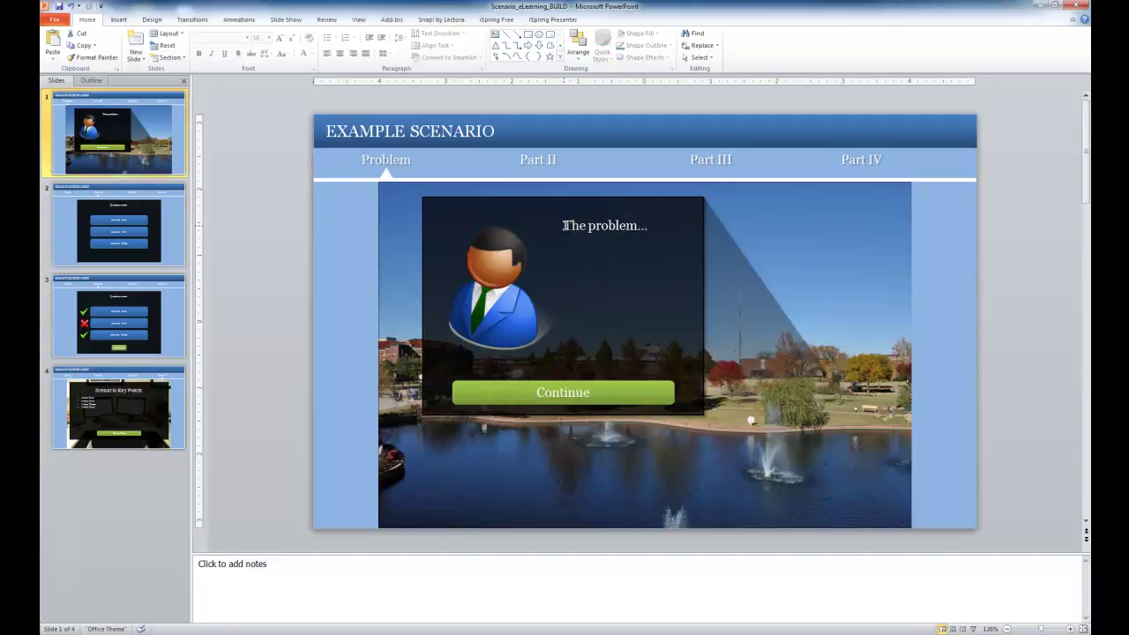
left_click_drag(564, 226, 664, 224)
left_click(654, 217)
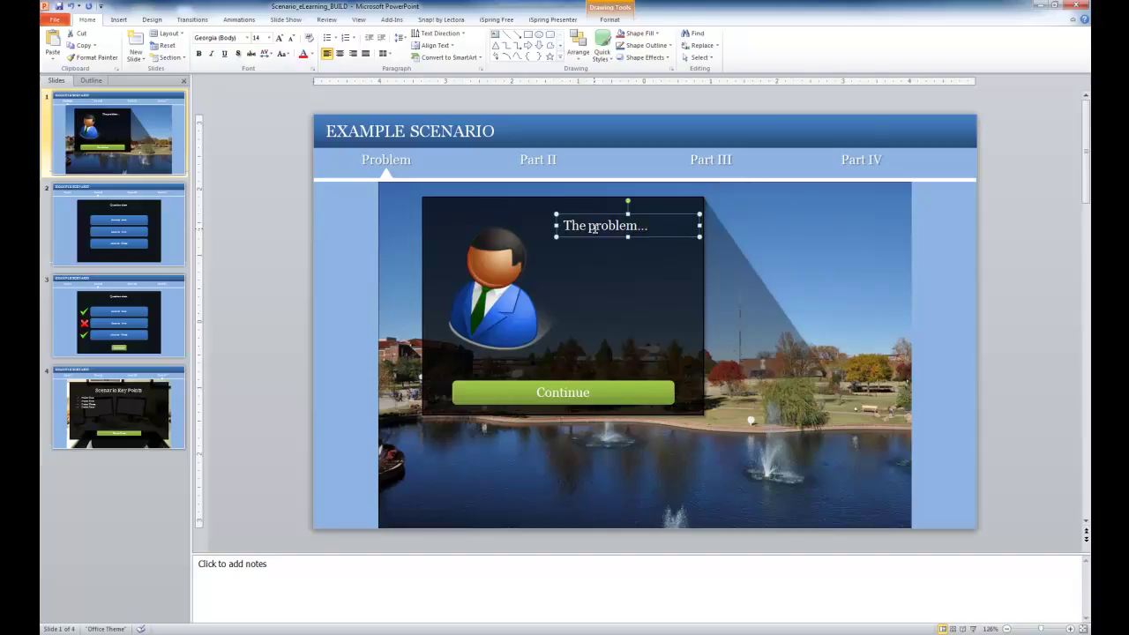
left_click(814, 238)
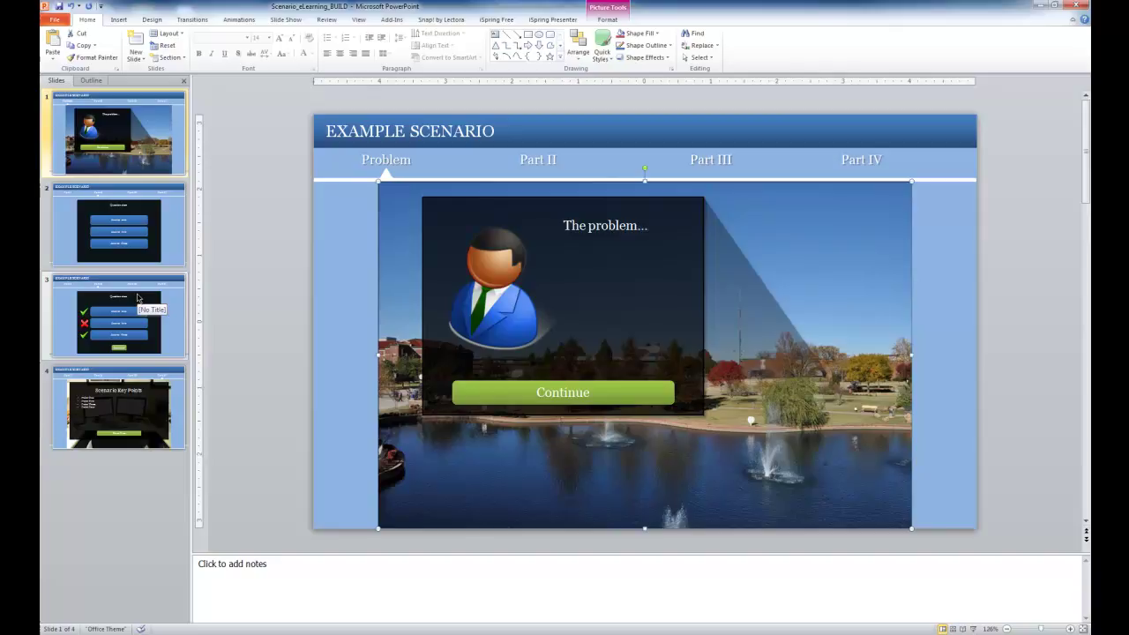
left_click(128, 247)
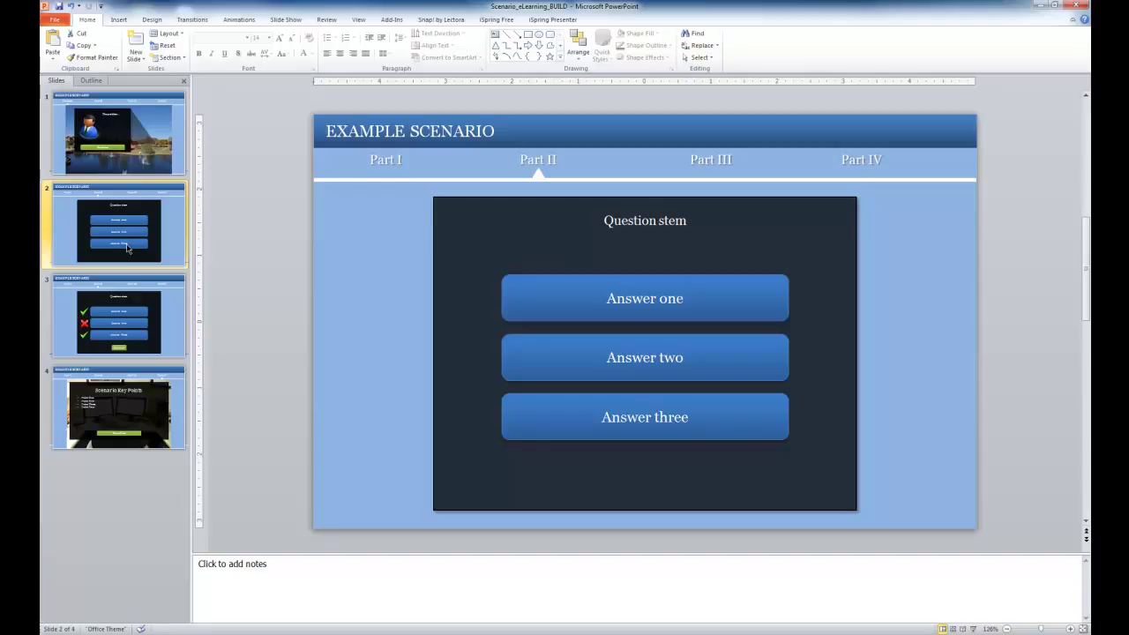
Inspect slide 1's 'The problem...' text and green Continue button, then move through slide 2 to slide 3.
left_click(157, 166)
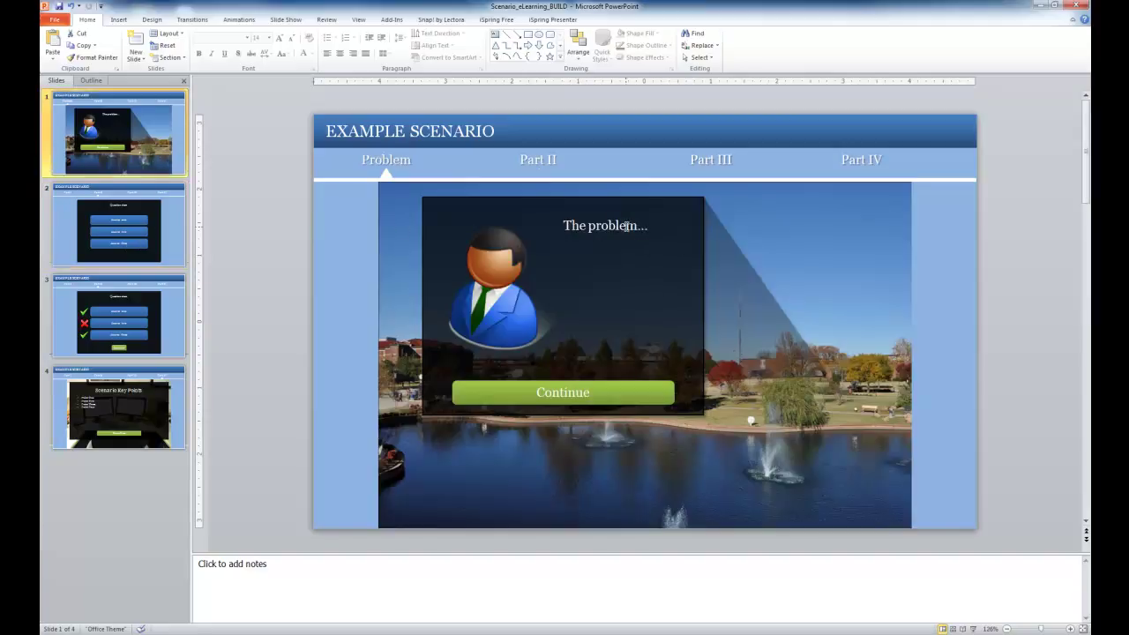
left_click(567, 226)
left_click_drag(564, 226, 651, 226)
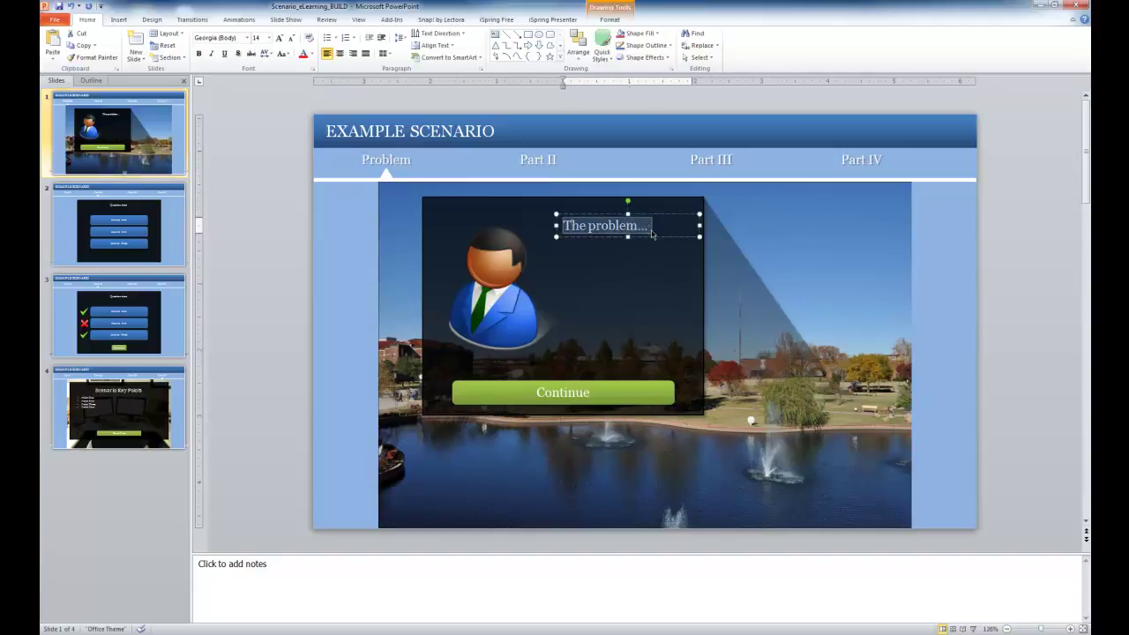
left_click(594, 388)
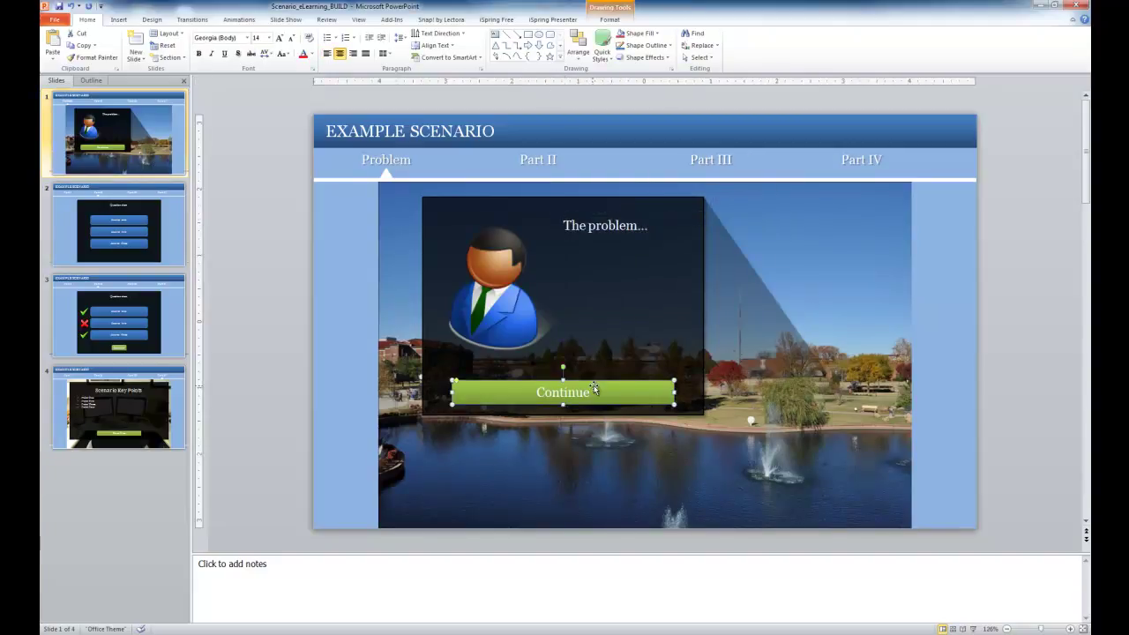
left_click(128, 212)
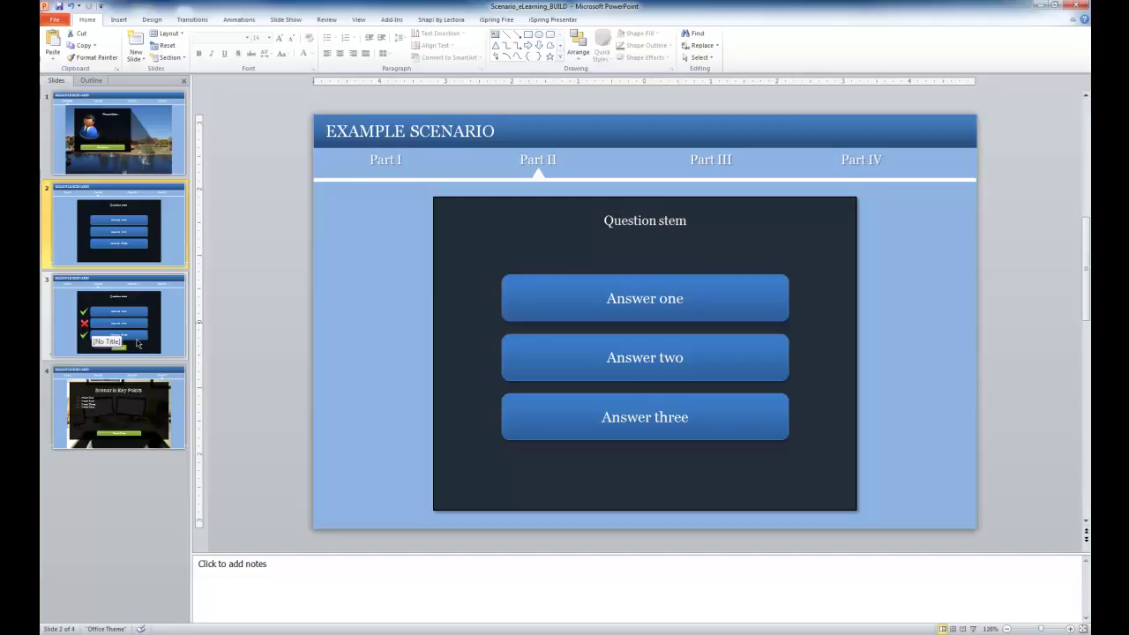
left_click(97, 300)
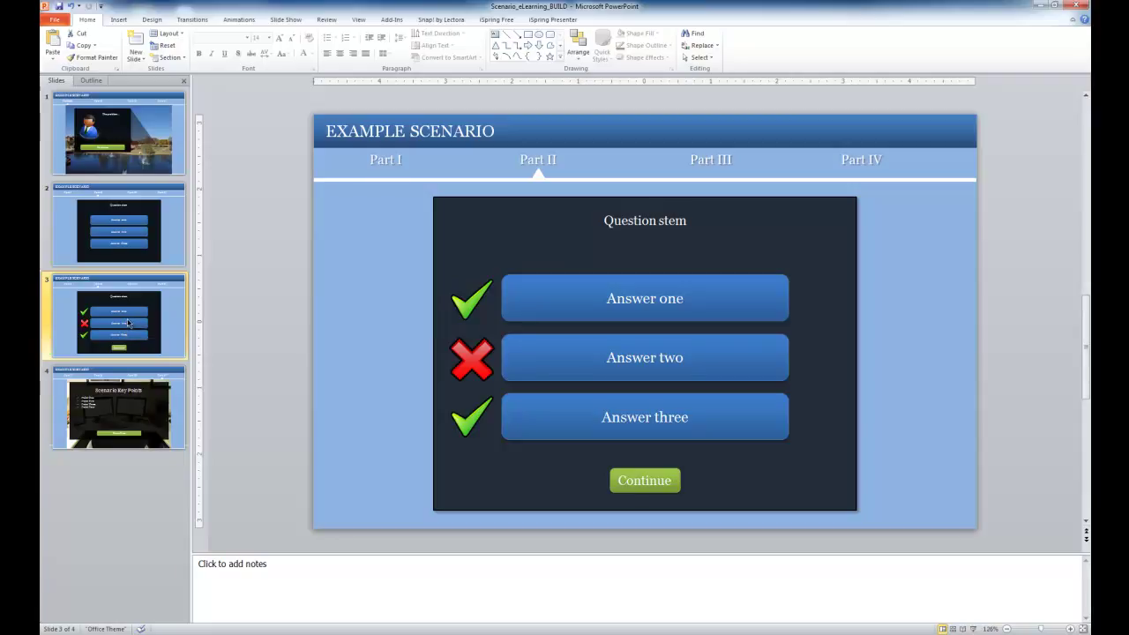
Duplicate slide 3 and delete the copy's two check marks and three answer buttons.
right_click(84, 298)
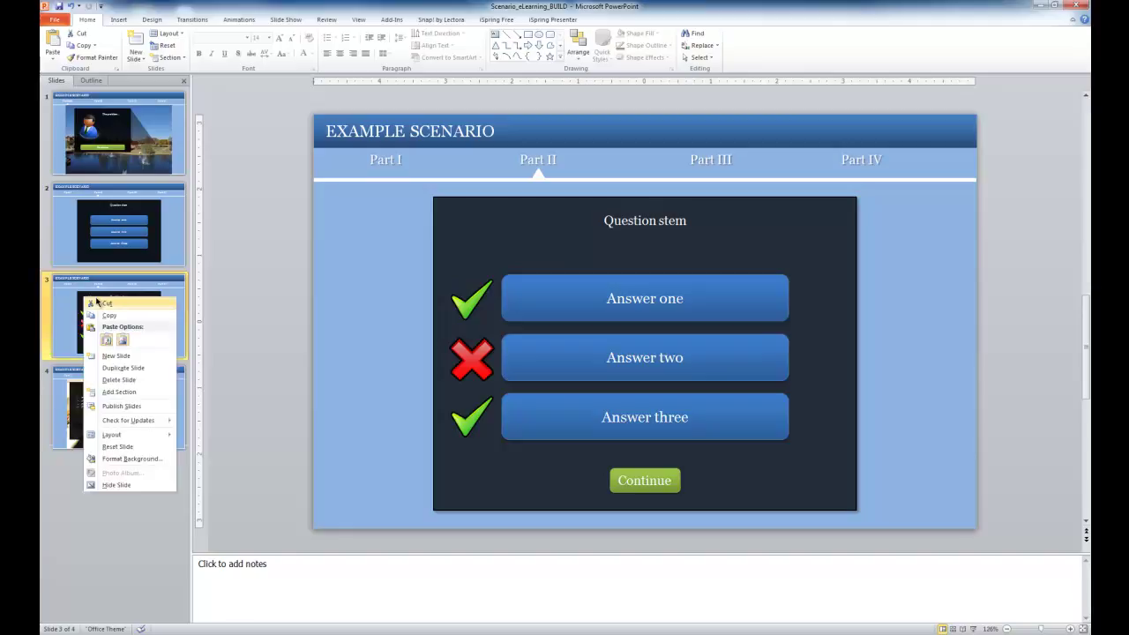
left_click(112, 367)
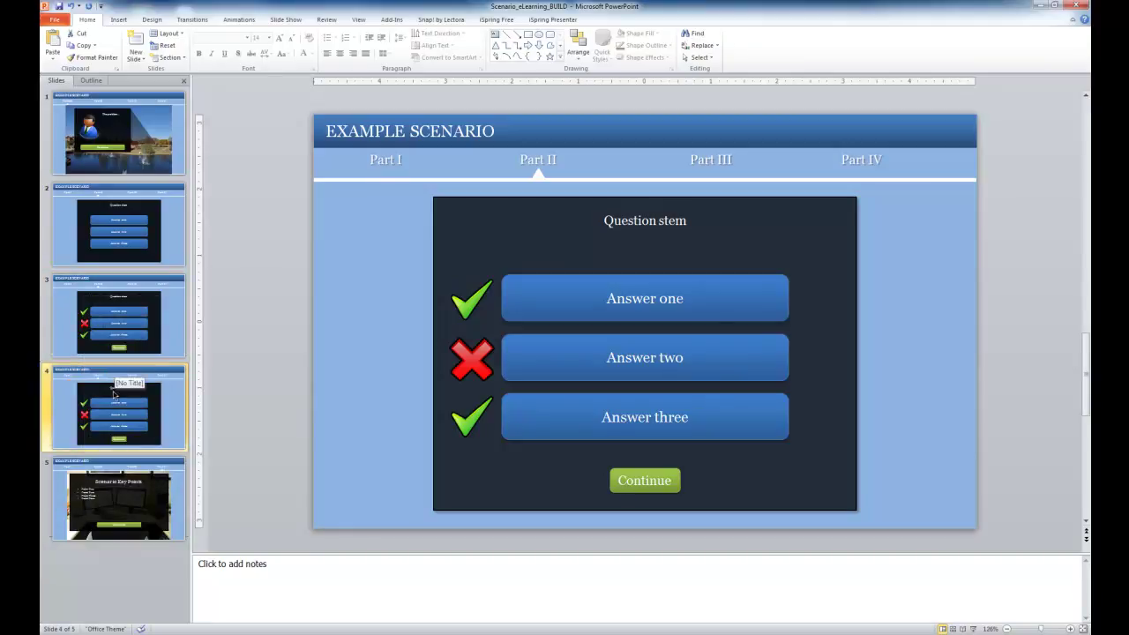
left_click(465, 302)
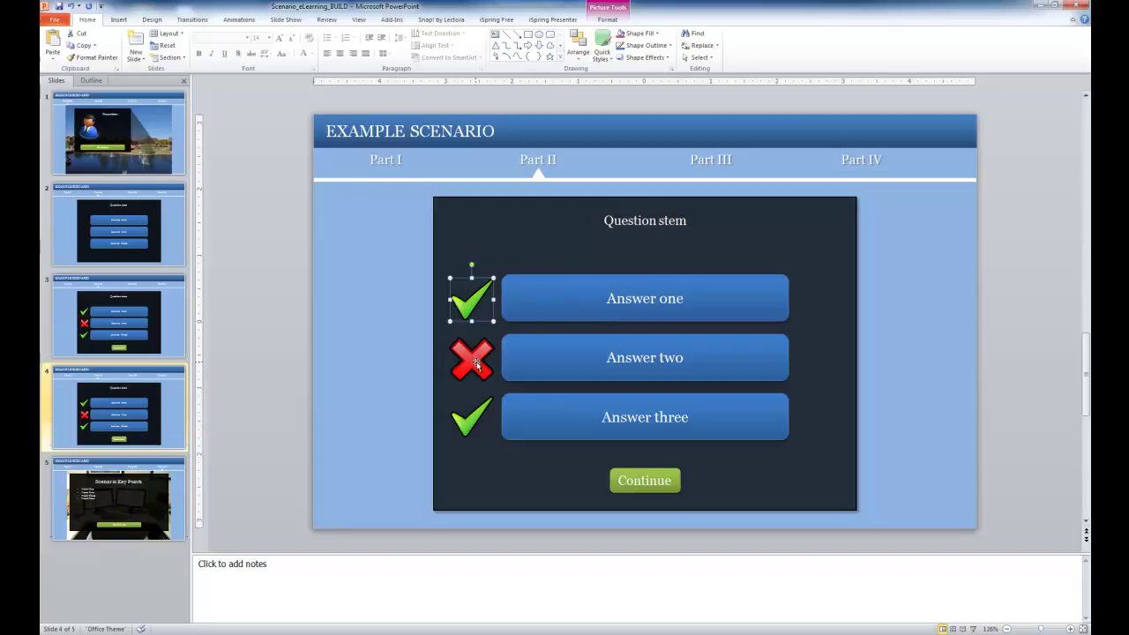
key("Delete")
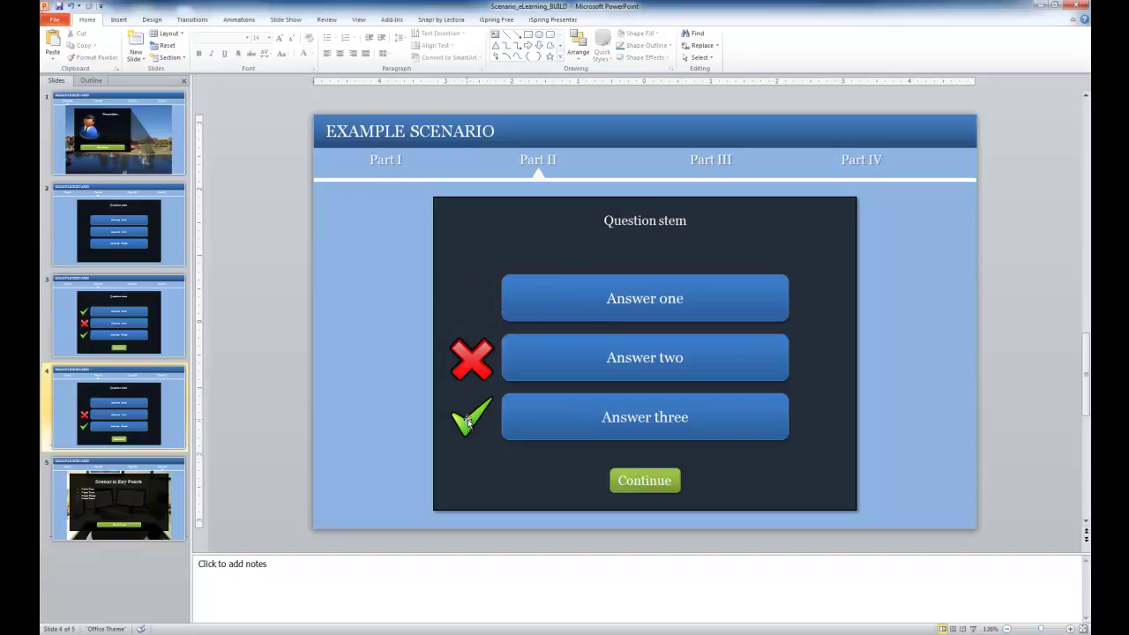
left_click(467, 425)
key("Delete")
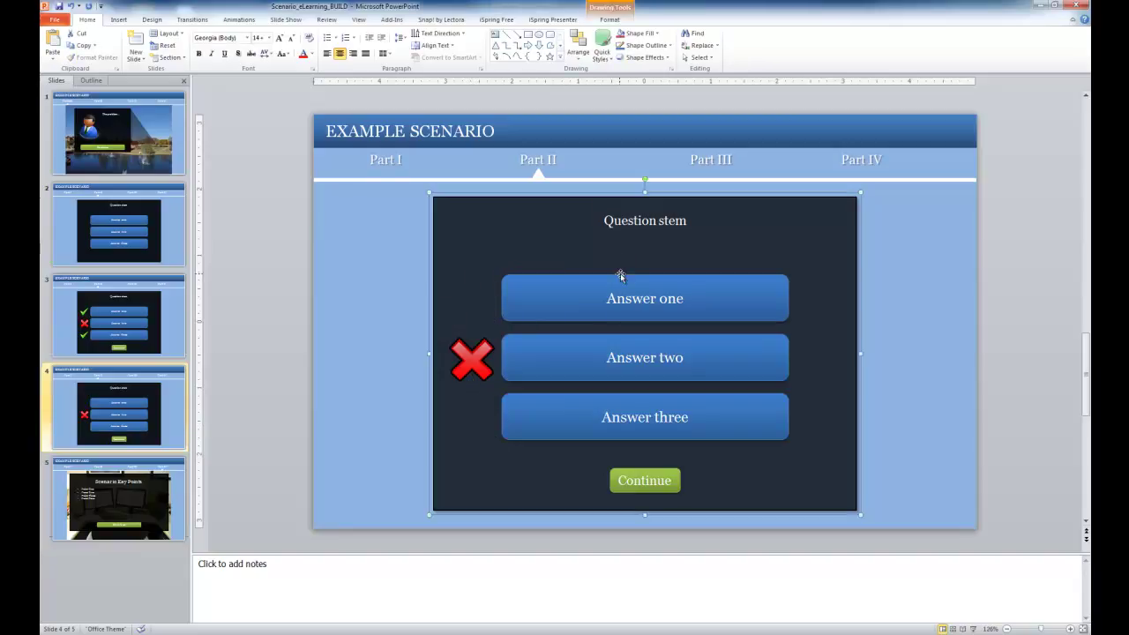
left_click(621, 276)
key("Delete")
left_click(619, 291)
left_click(629, 335)
key("Delete")
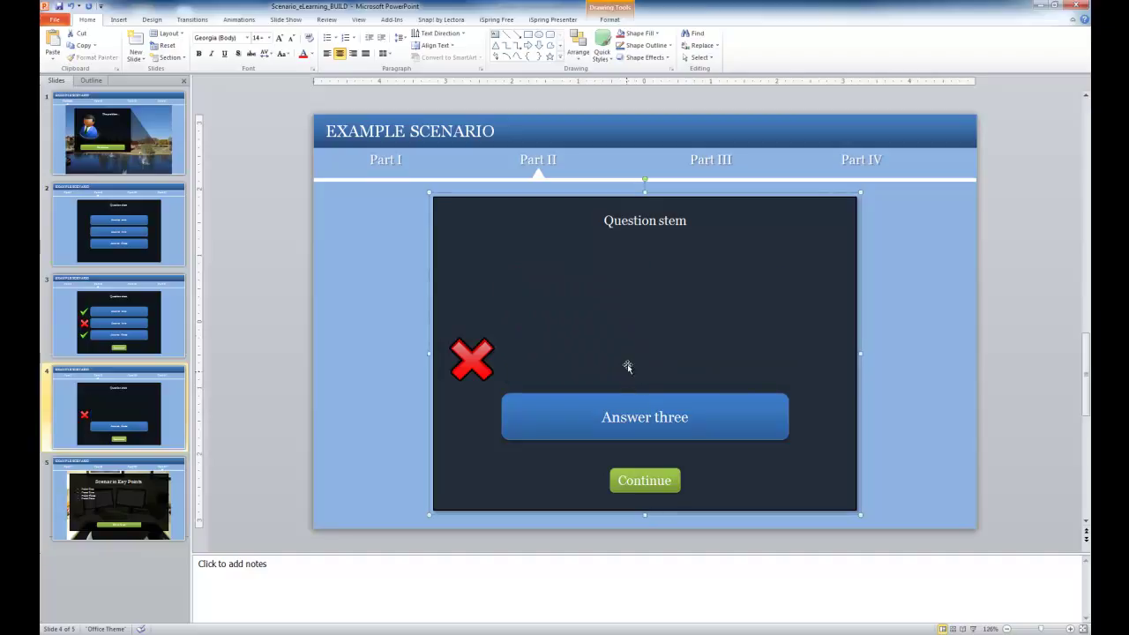
left_click(631, 401)
key("Delete")
left_click(631, 401)
Move the red X to the panel's top-left and replace the question stem with 'Incorrect'.
left_click_drag(487, 365, 463, 227)
left_click(654, 221)
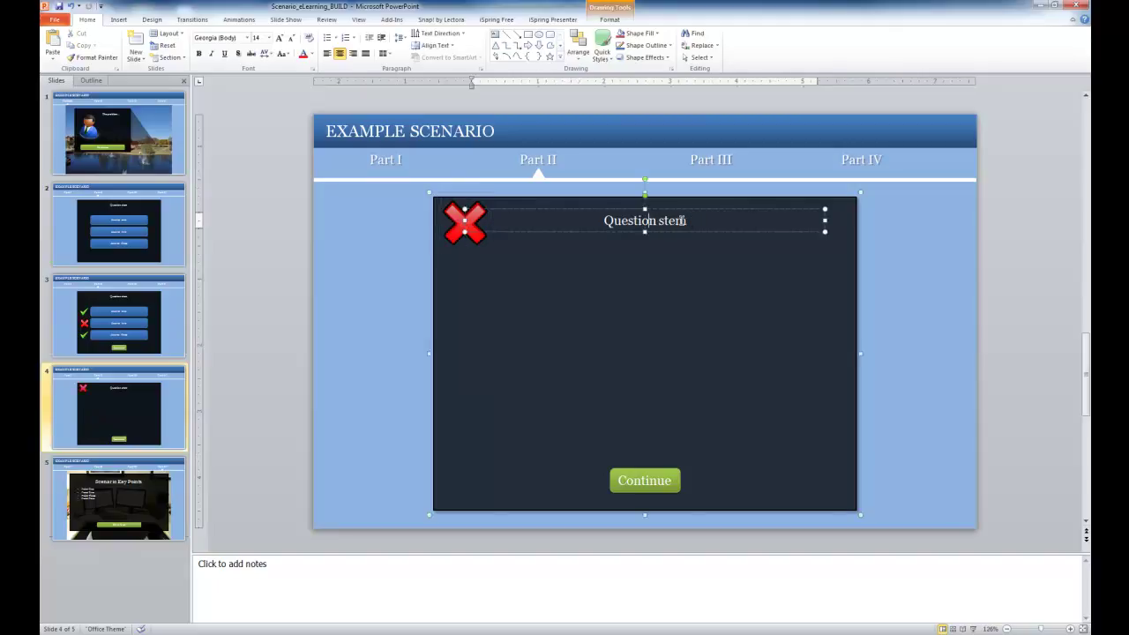
triple_click(684, 220)
type("In")
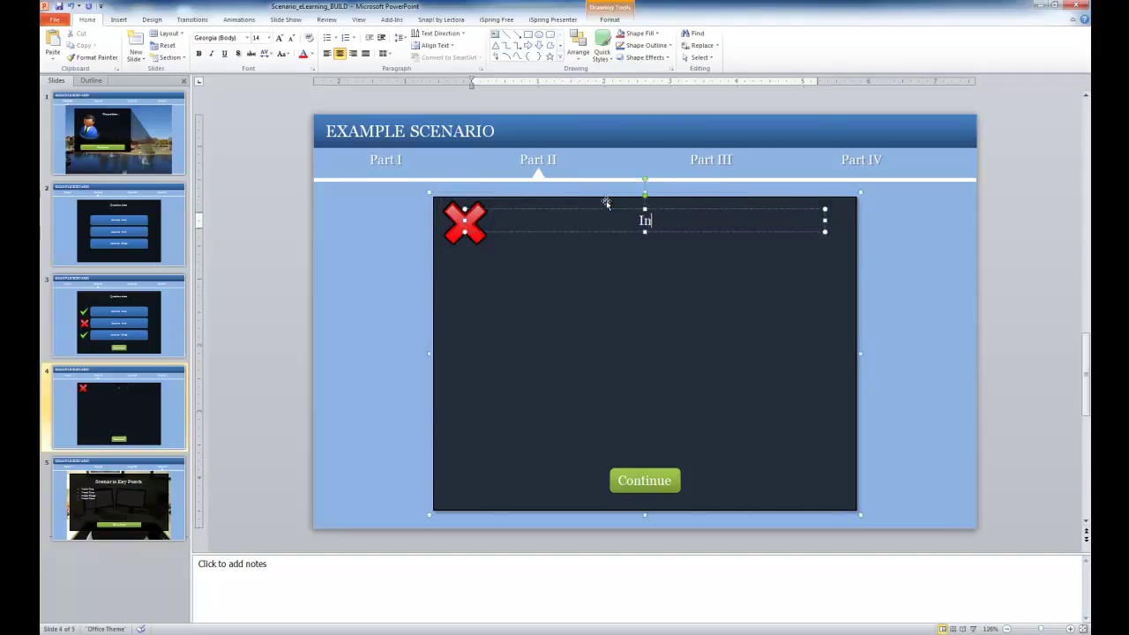
type("correct")
key("Return")
key("Return")
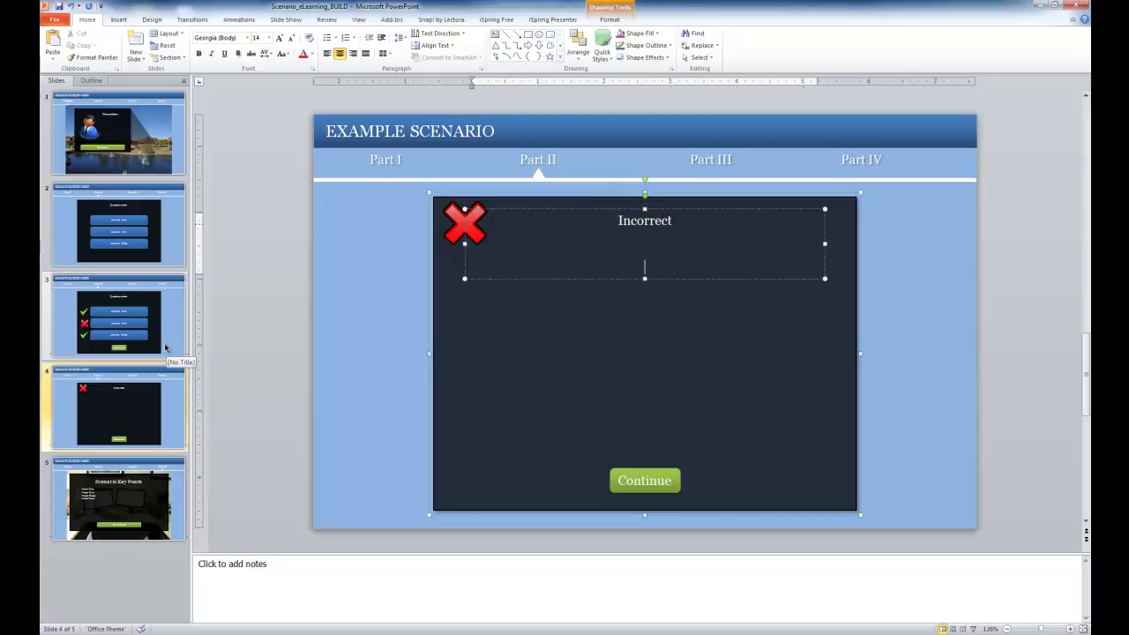
Compare slides 3 and 4, check slide 4's Continue button, and return to slide 2.
left_click(164, 349)
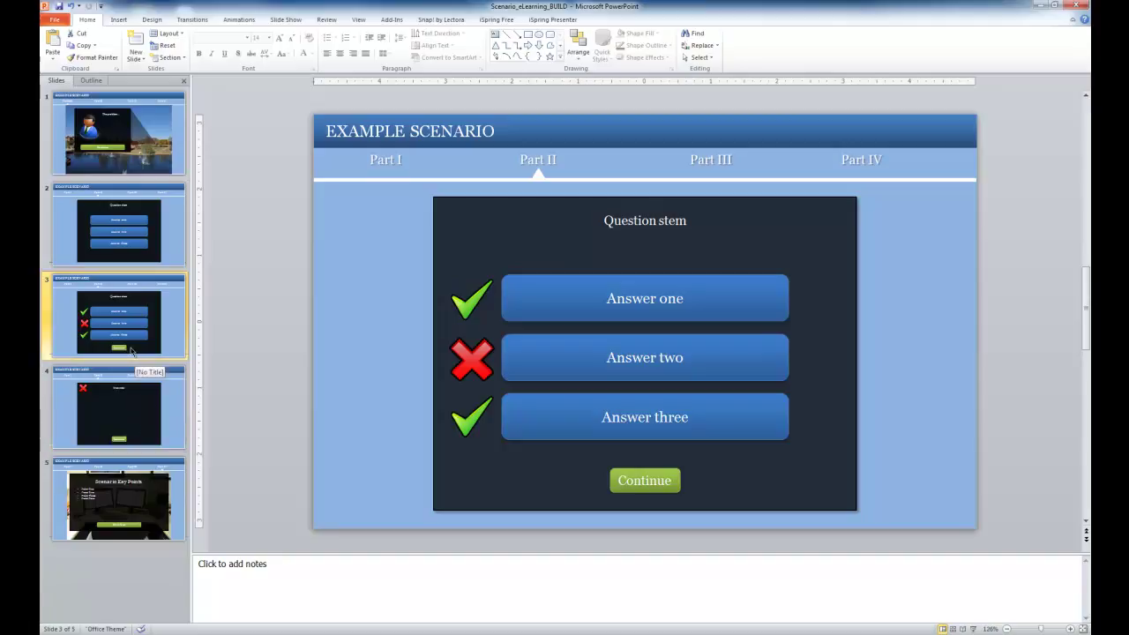
left_click(121, 410)
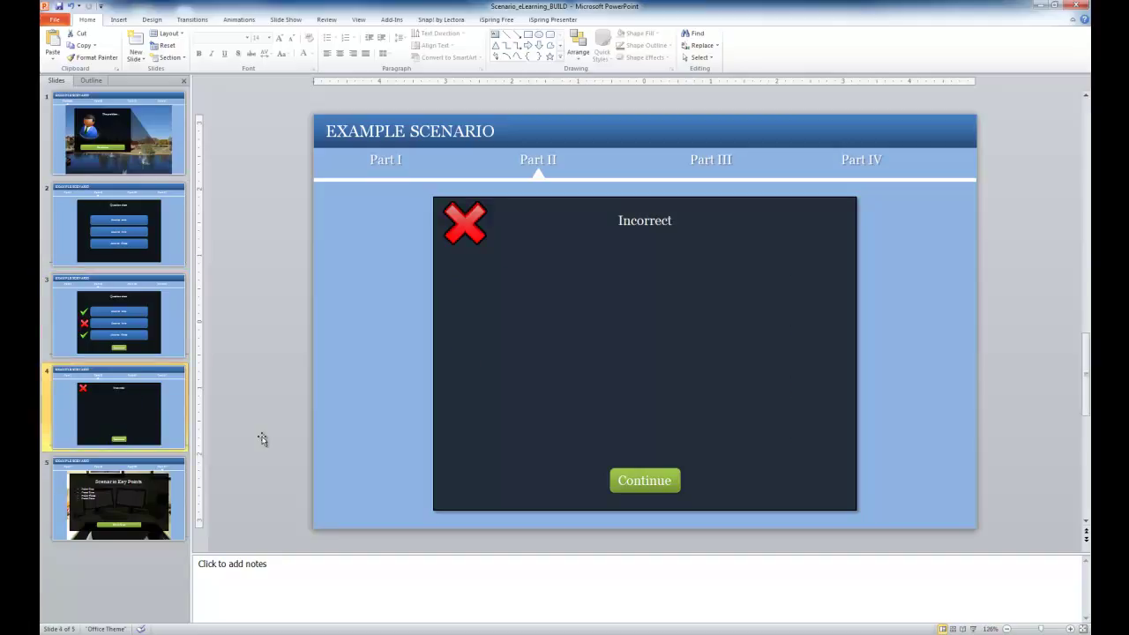
left_click(644, 469)
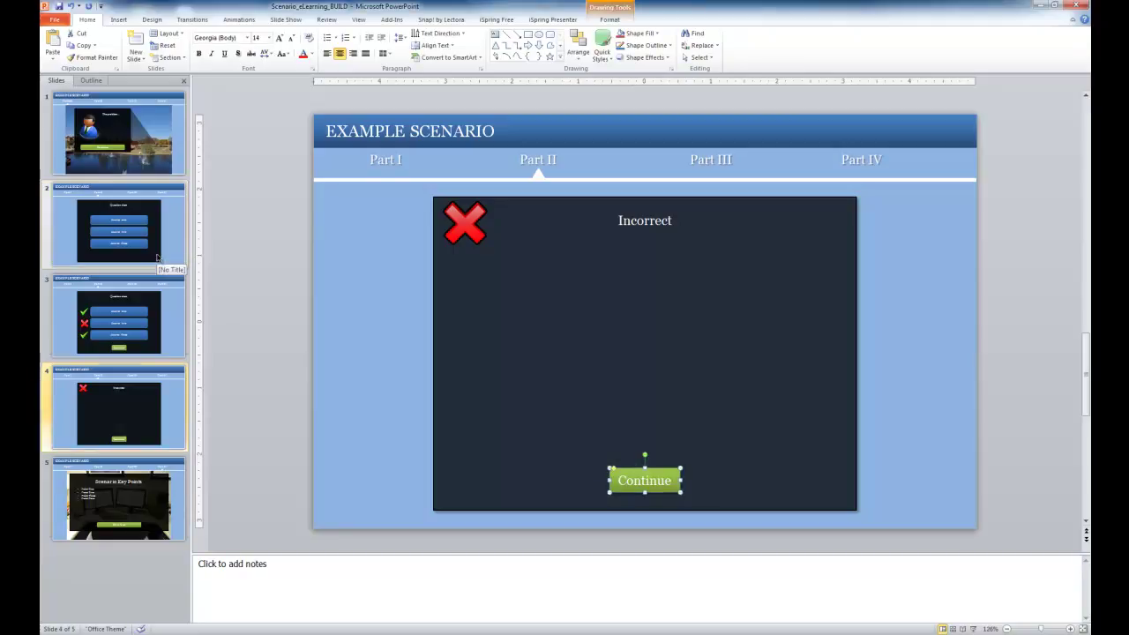
left_click(184, 257)
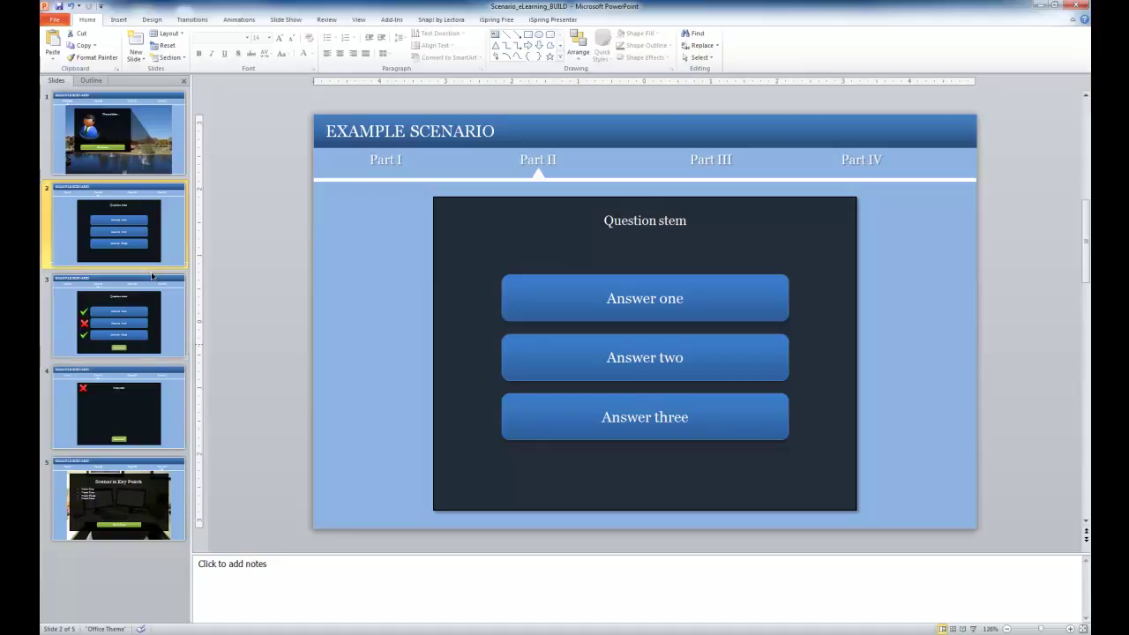
Select slides 2 through 4 together and duplicate them.
left_click(110, 315)
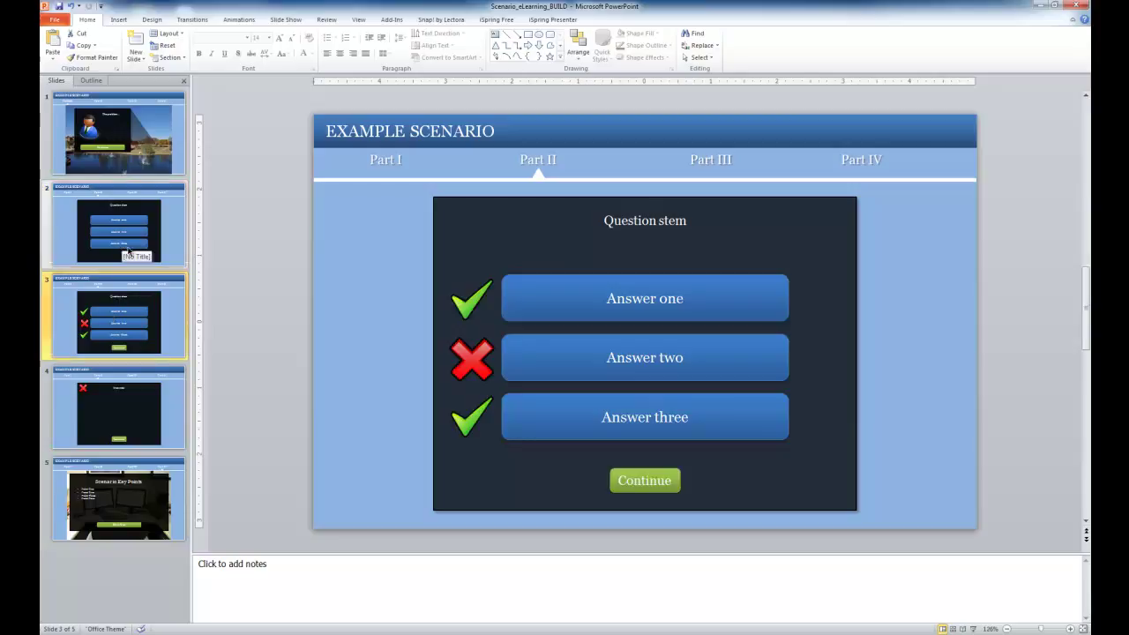
left_click(62, 205)
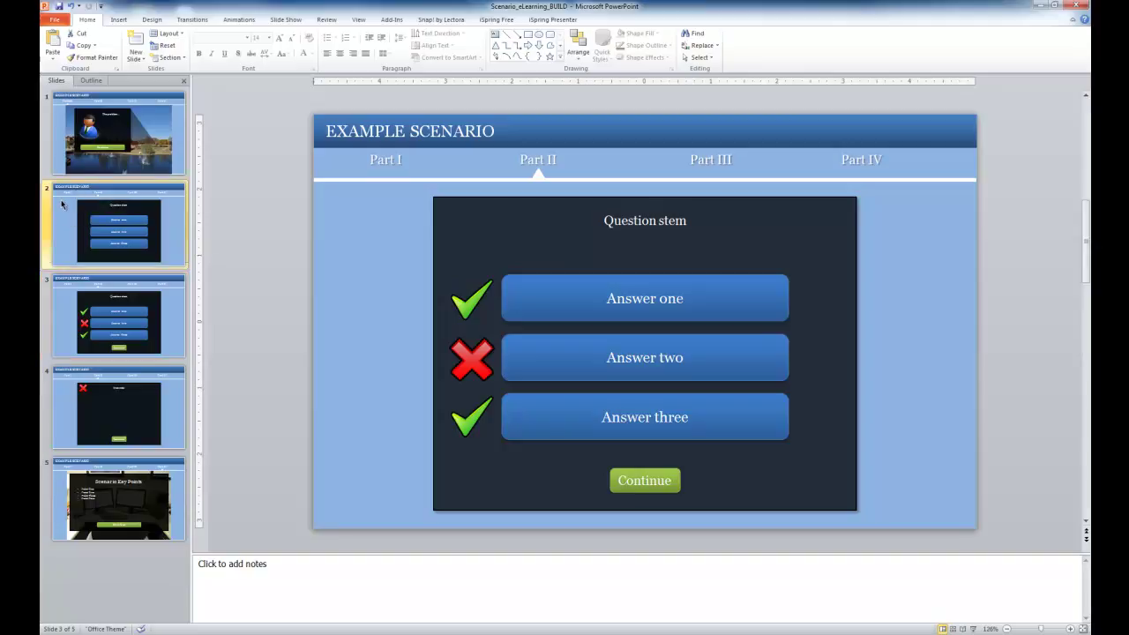
left_click(83, 414, "shift")
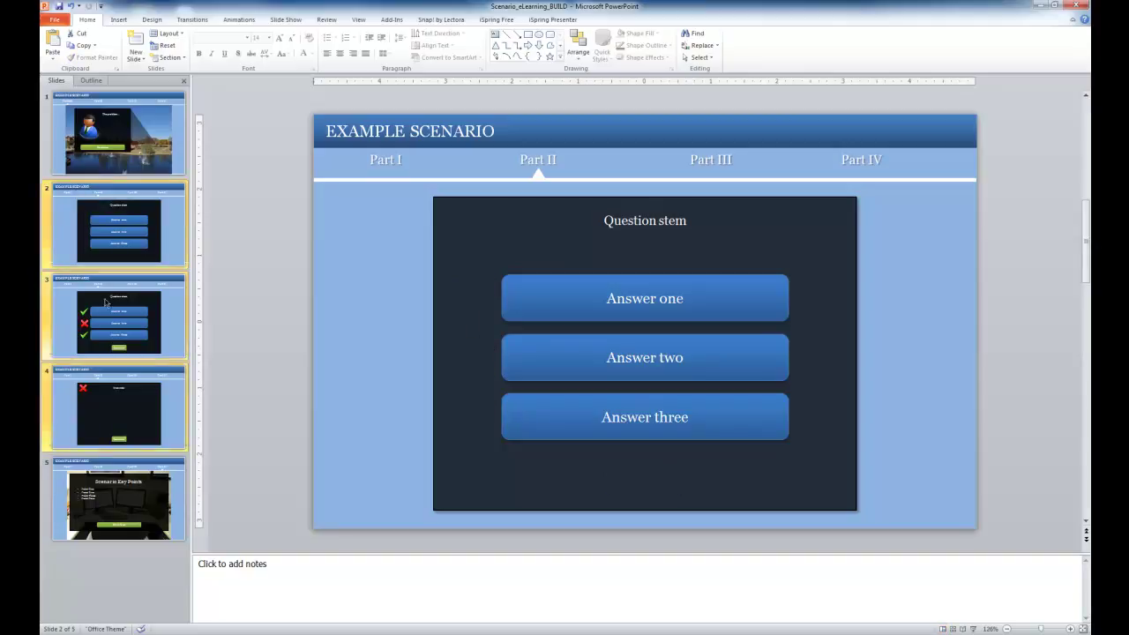
right_click(142, 250)
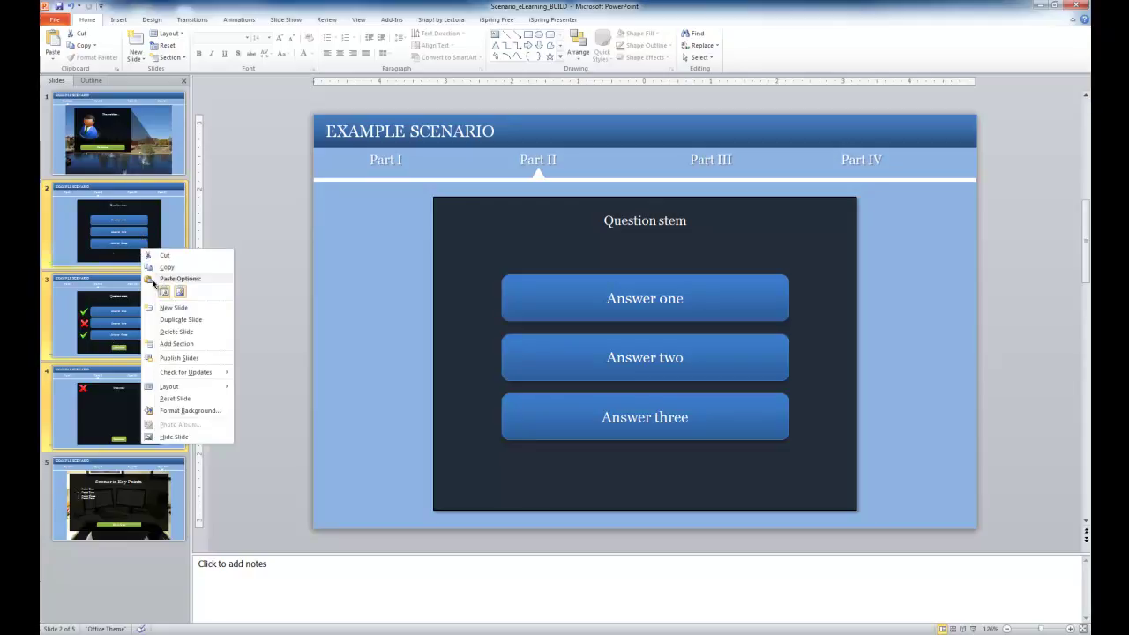
left_click(179, 319)
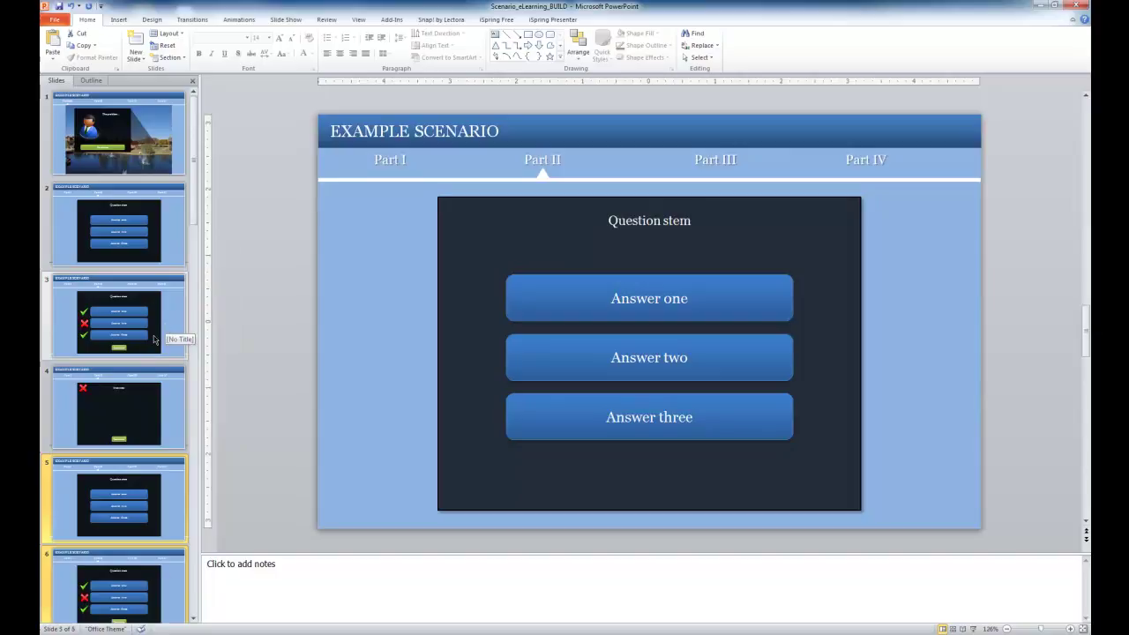
Scroll the slide thumbnails to check the duplicates, leaving only slide 5 selected.
left_click_drag(194, 257, 196, 330)
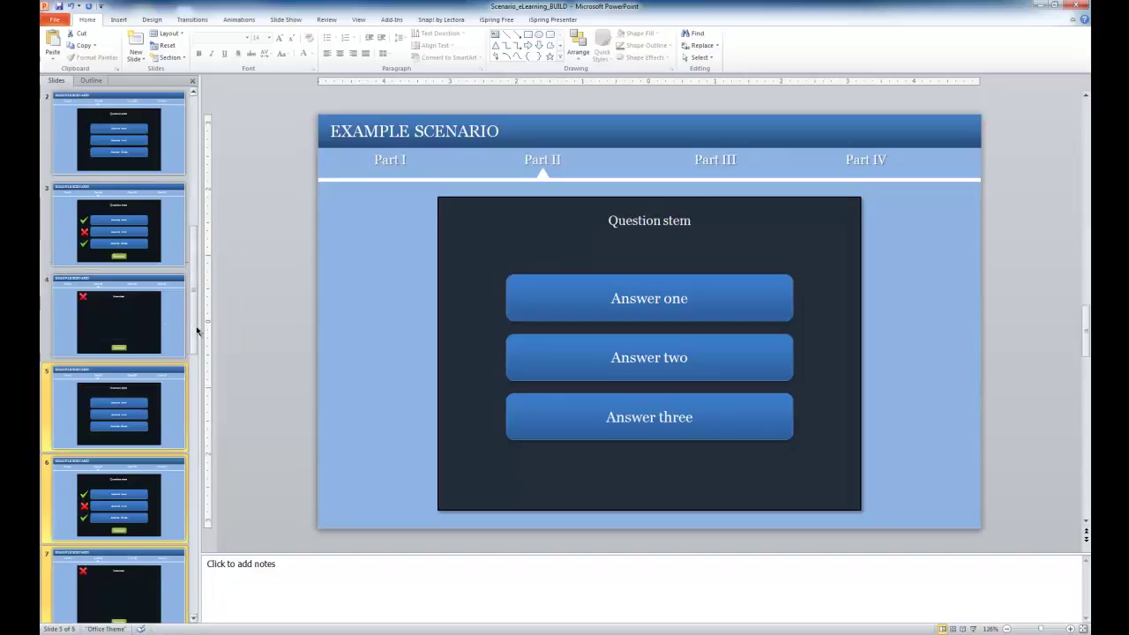
scroll(182, 328, "down", 2)
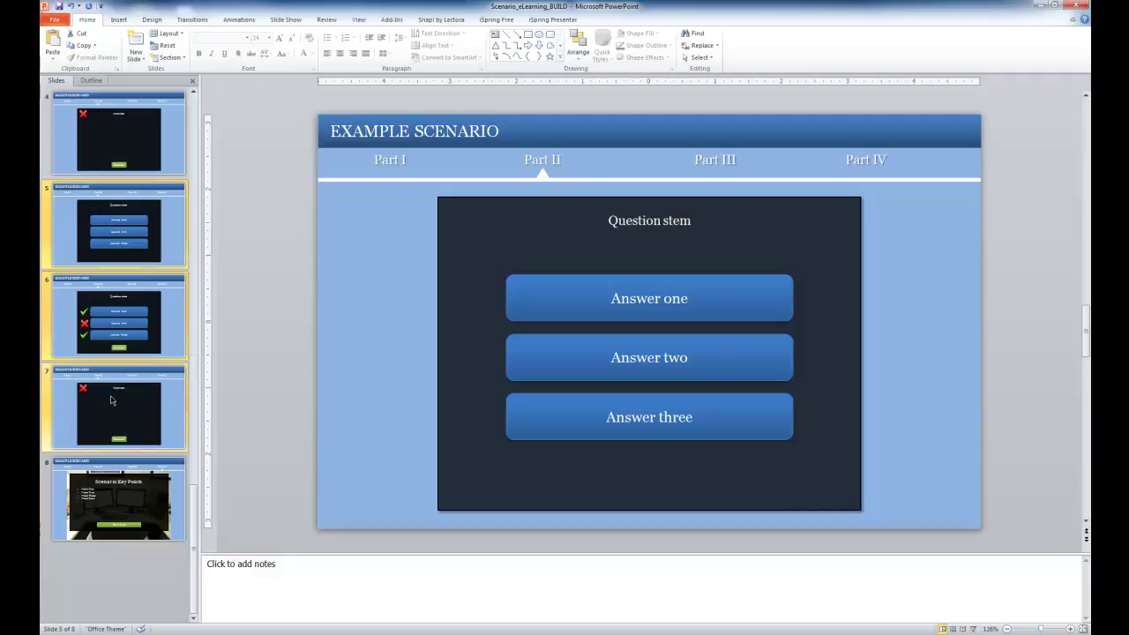
scroll(113, 401, "up", 2)
scroll(105, 216, "up", 1)
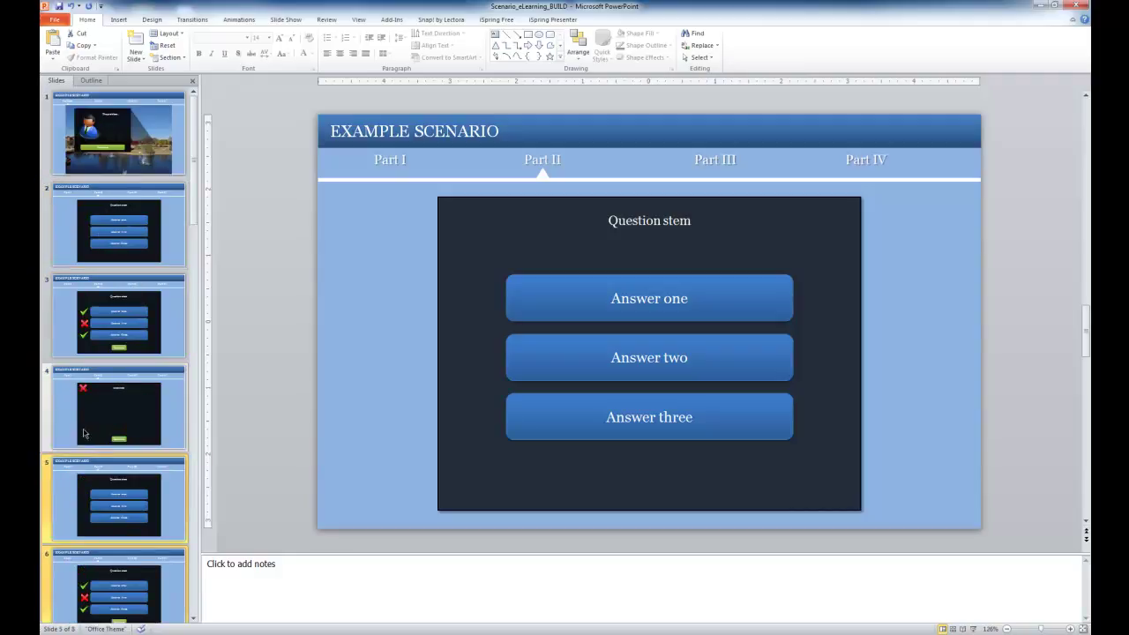
left_click(121, 479)
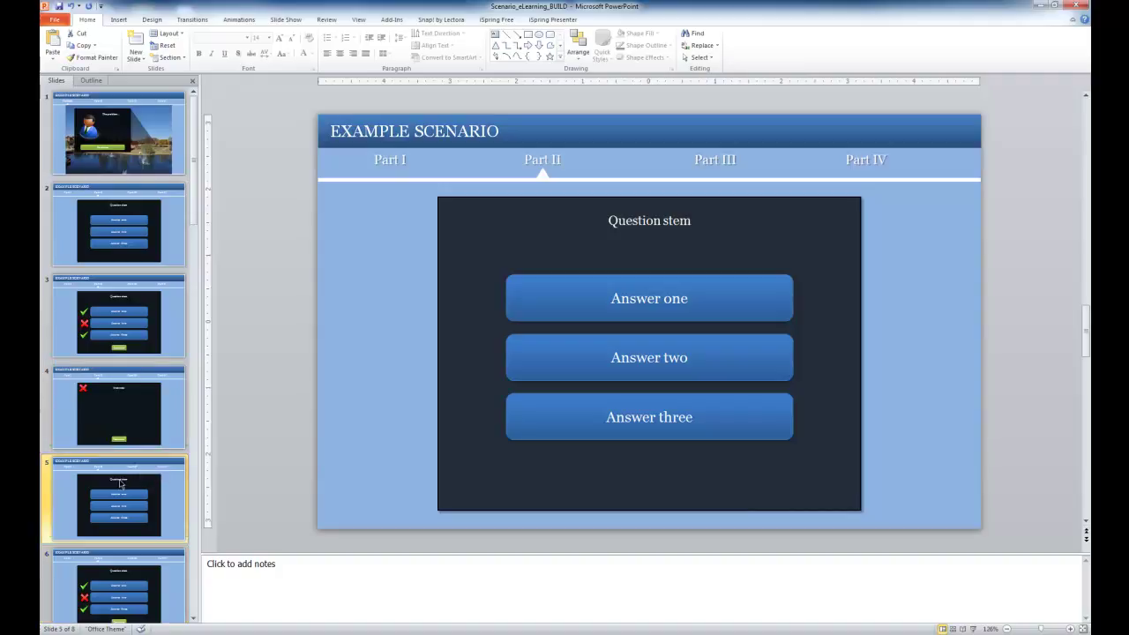
left_click(110, 437)
left_click(110, 476)
scroll(112, 468, "down", 2)
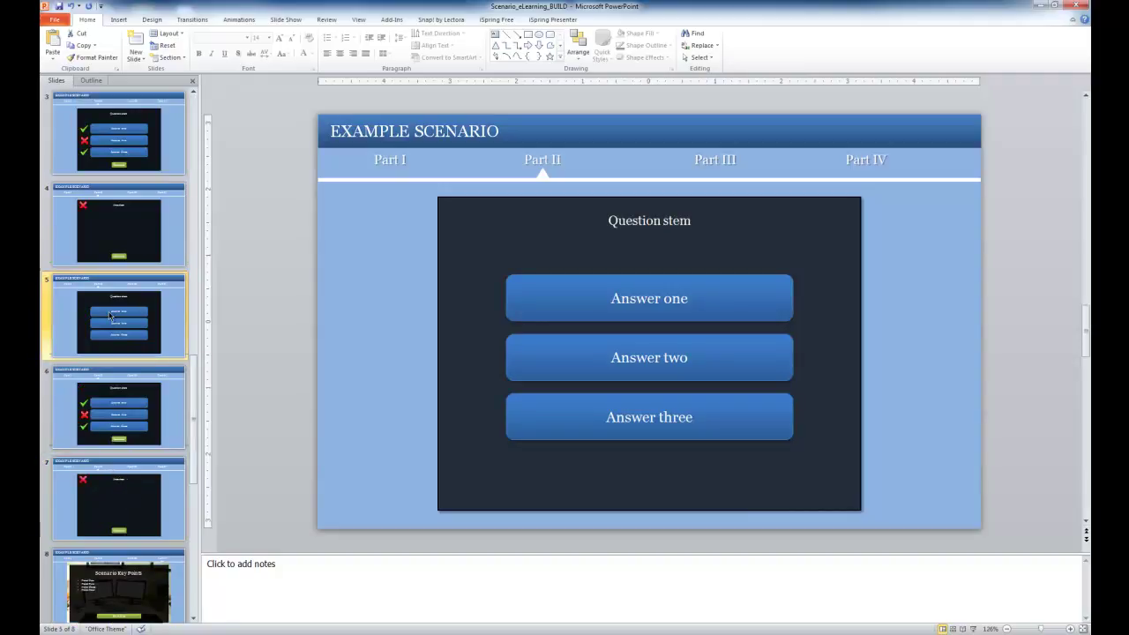
Delete duplicated slides 5–7, then select the desk photo on the Scenario Key Points slide.
key("Delete")
key("Delete")
key("Delete")
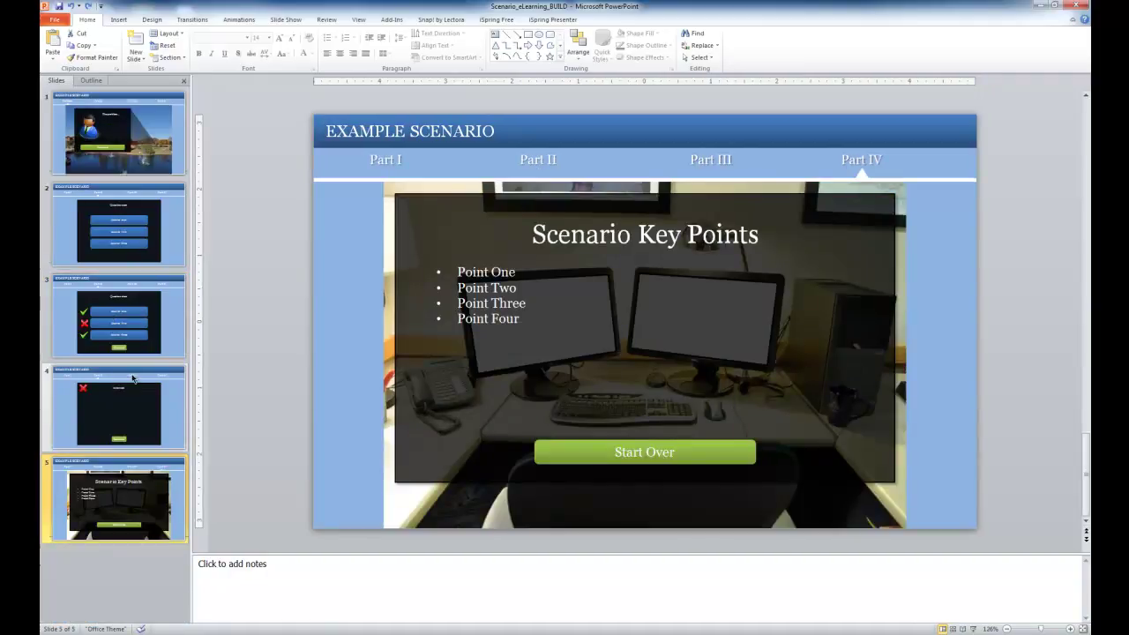
left_click(119, 226)
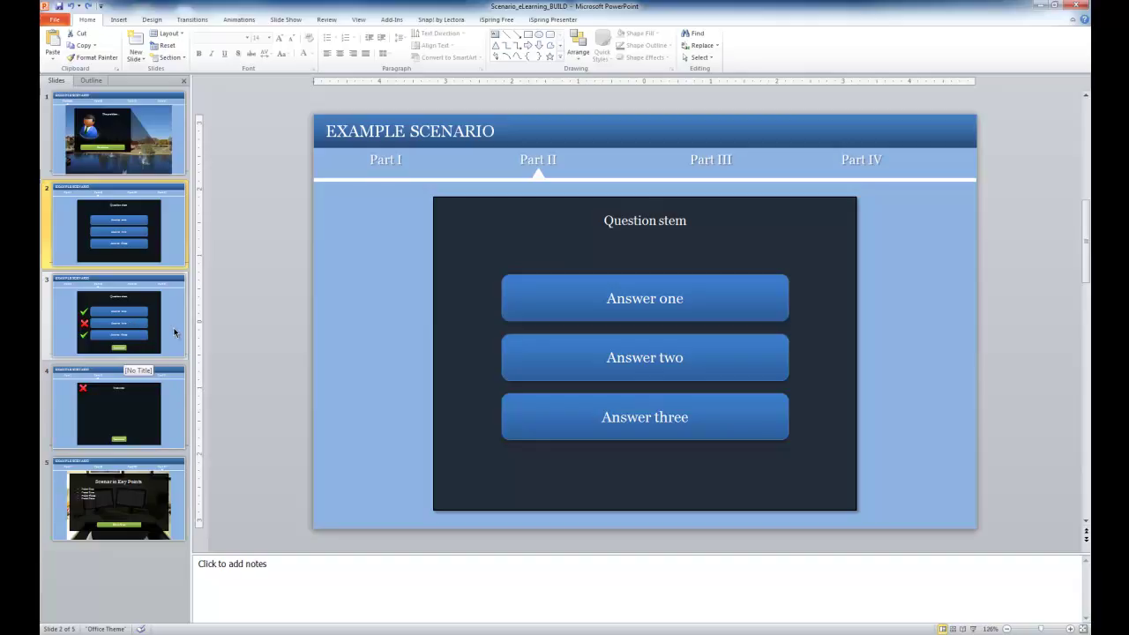
left_click(161, 132)
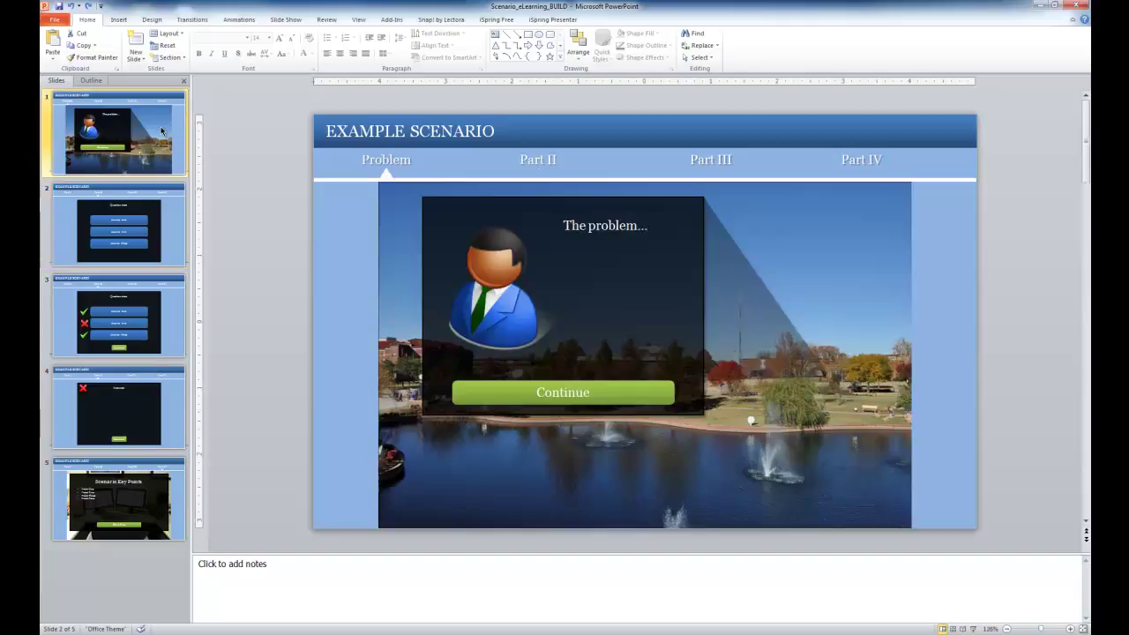
left_click(882, 208)
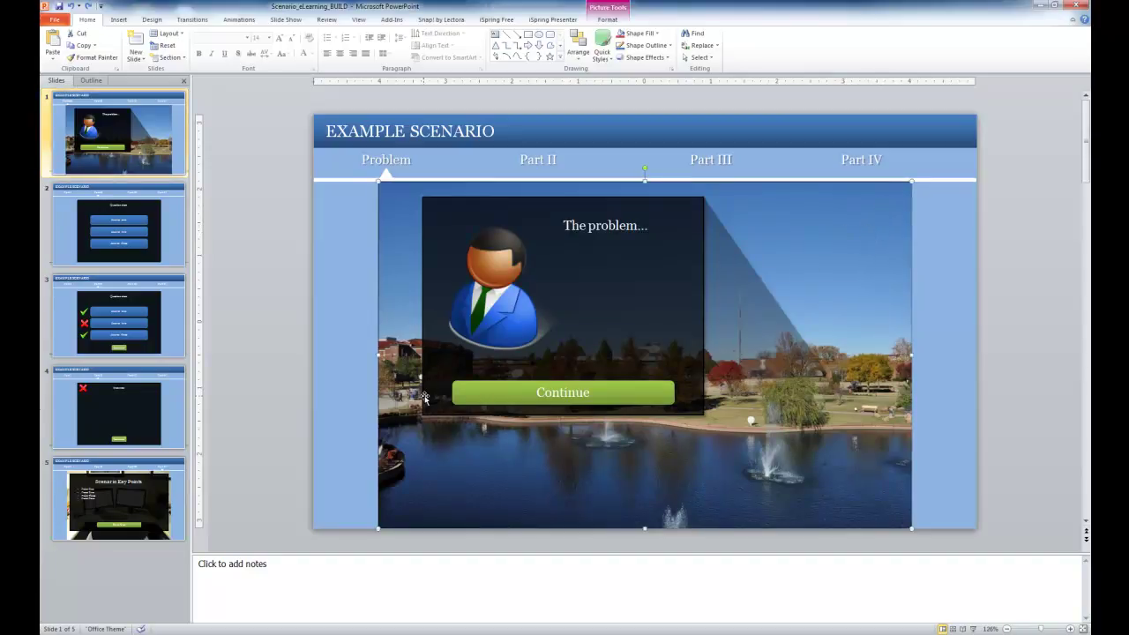
left_click(73, 484)
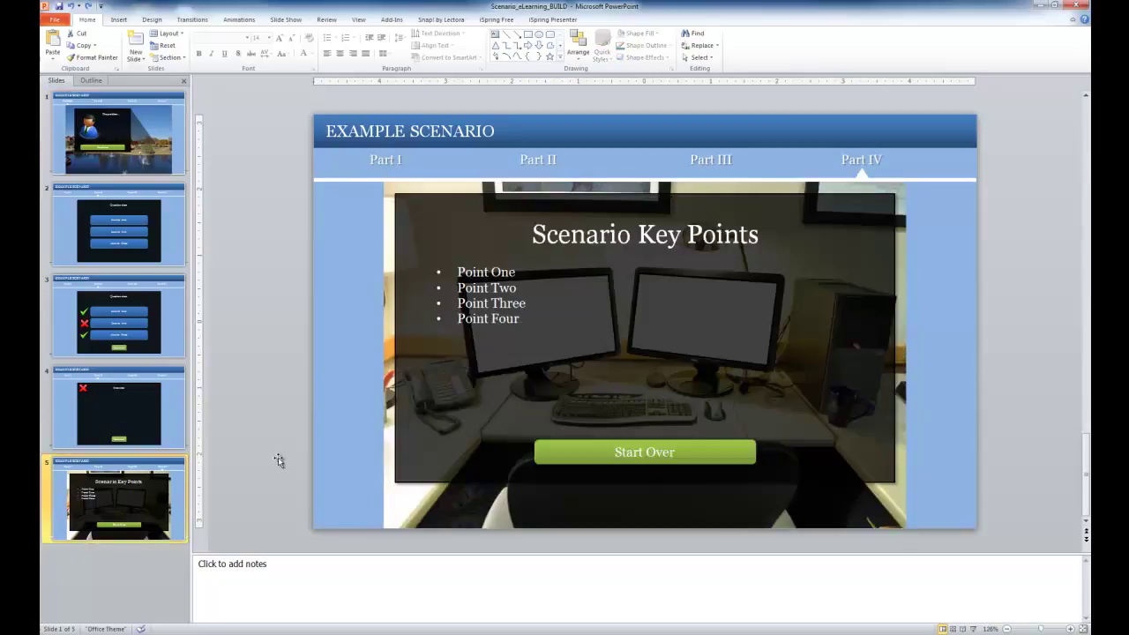
left_click(795, 187)
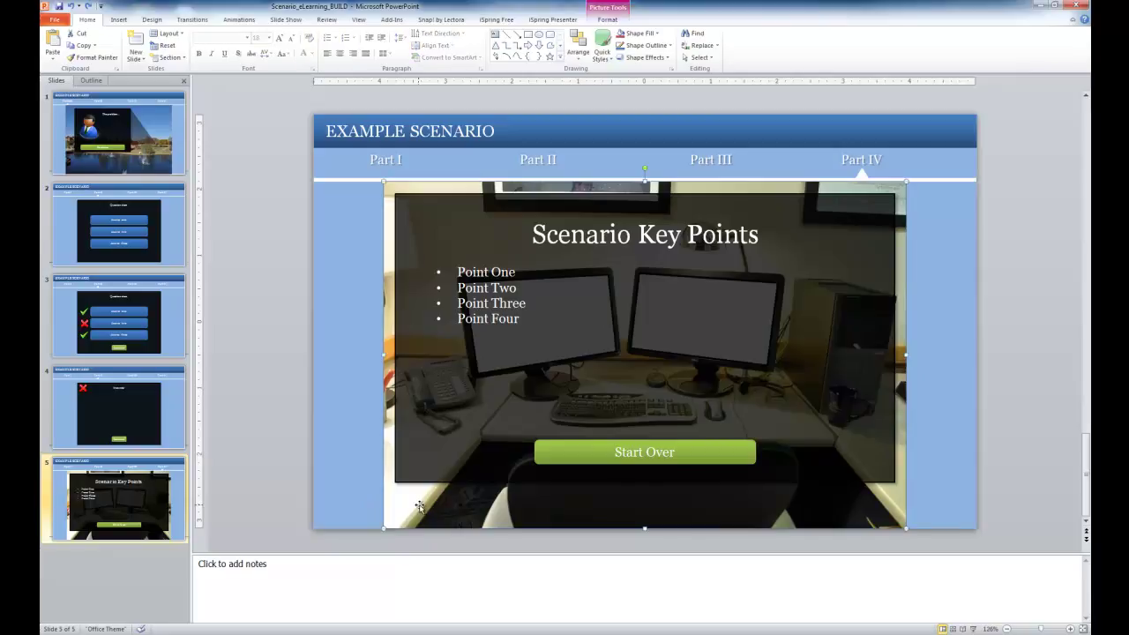
Paste the desk photo onto slide 2 and send it backward behind the question panel.
left_click(99, 229)
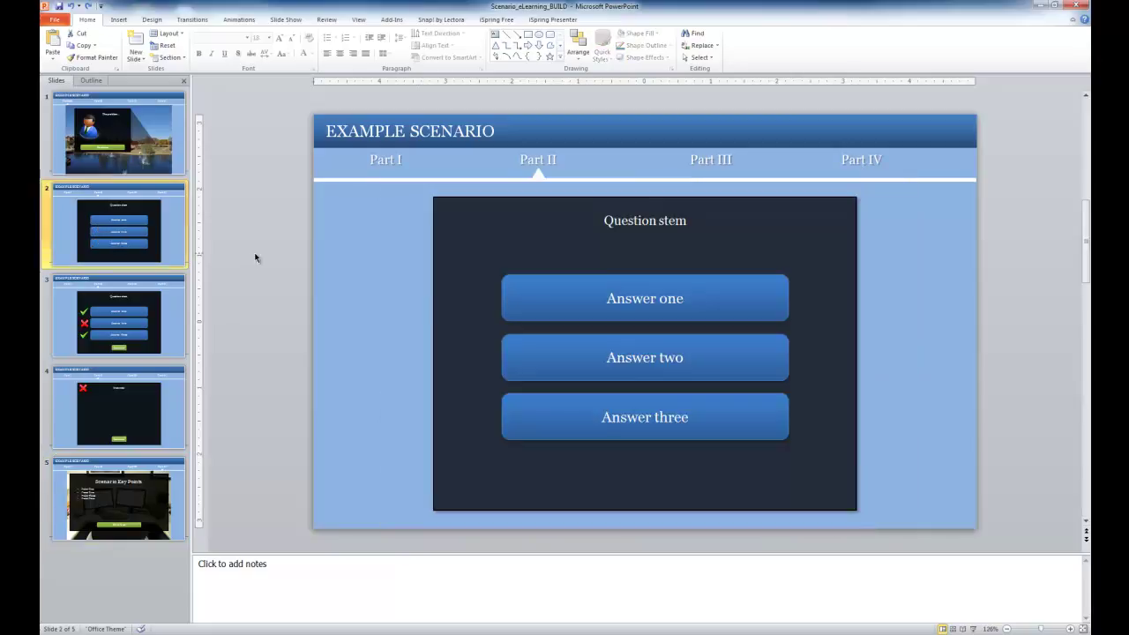
key("ctrl+v")
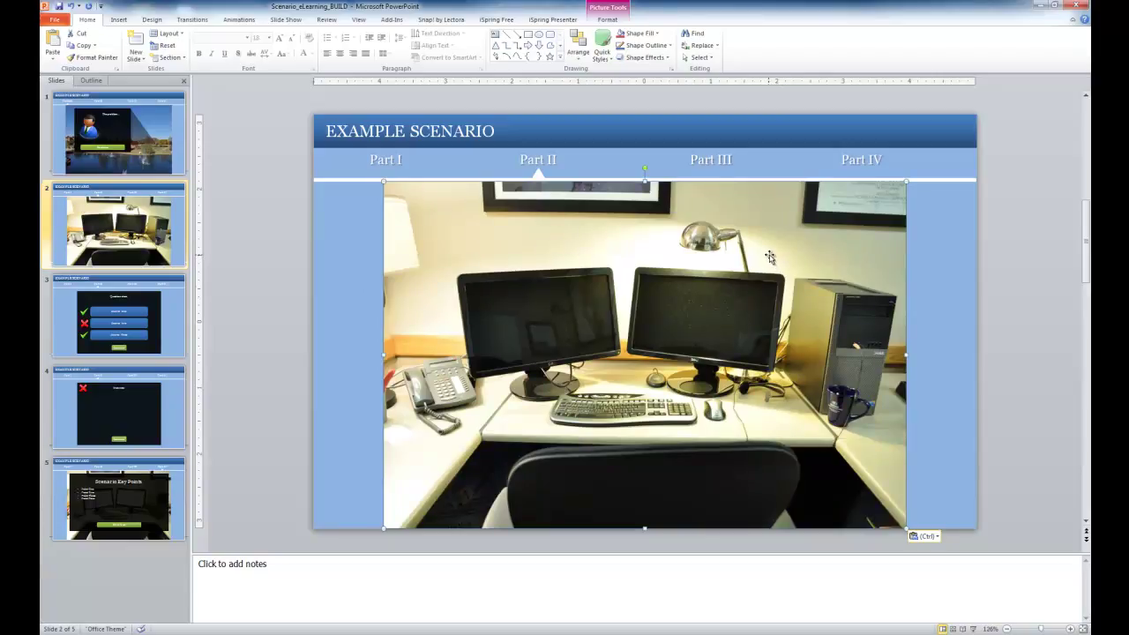
right_click(420, 227)
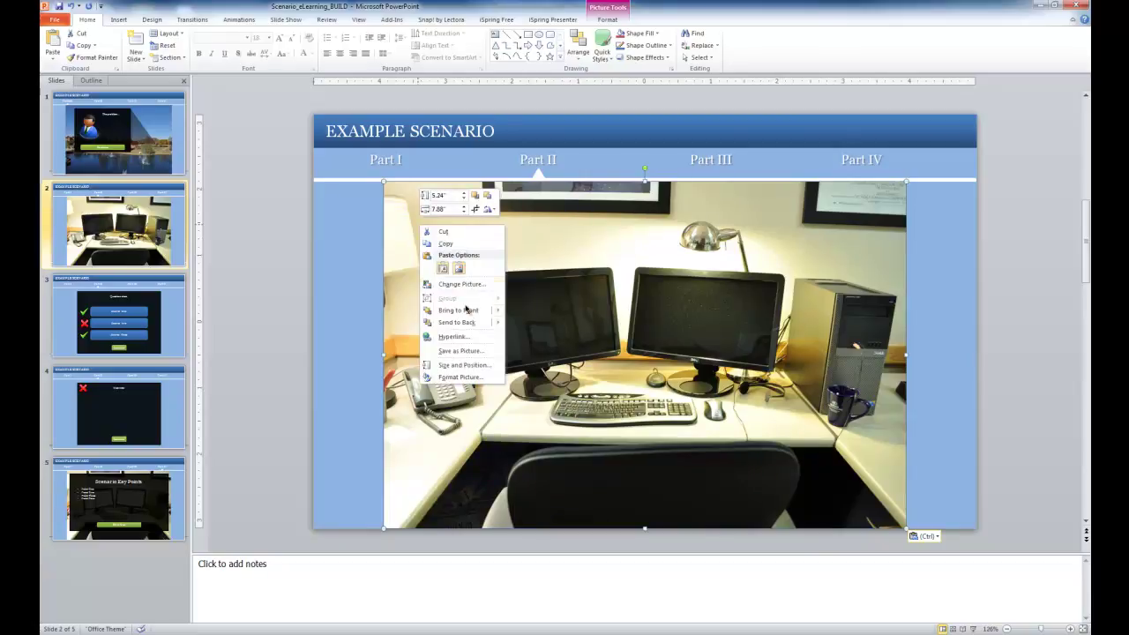
mouse_move(467, 325)
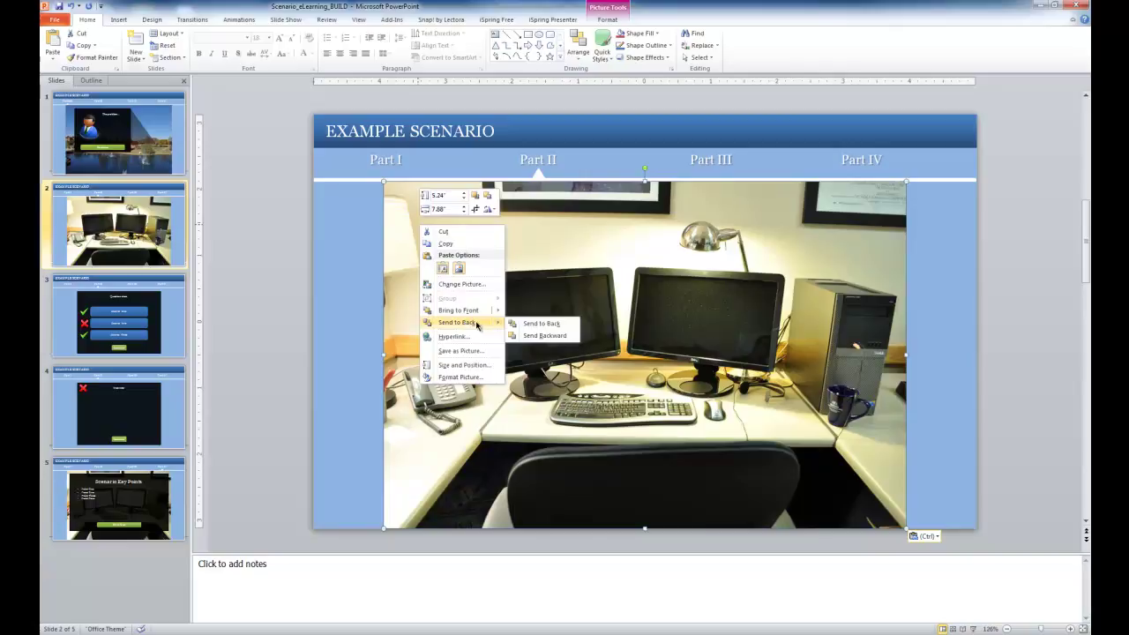
left_click(543, 336)
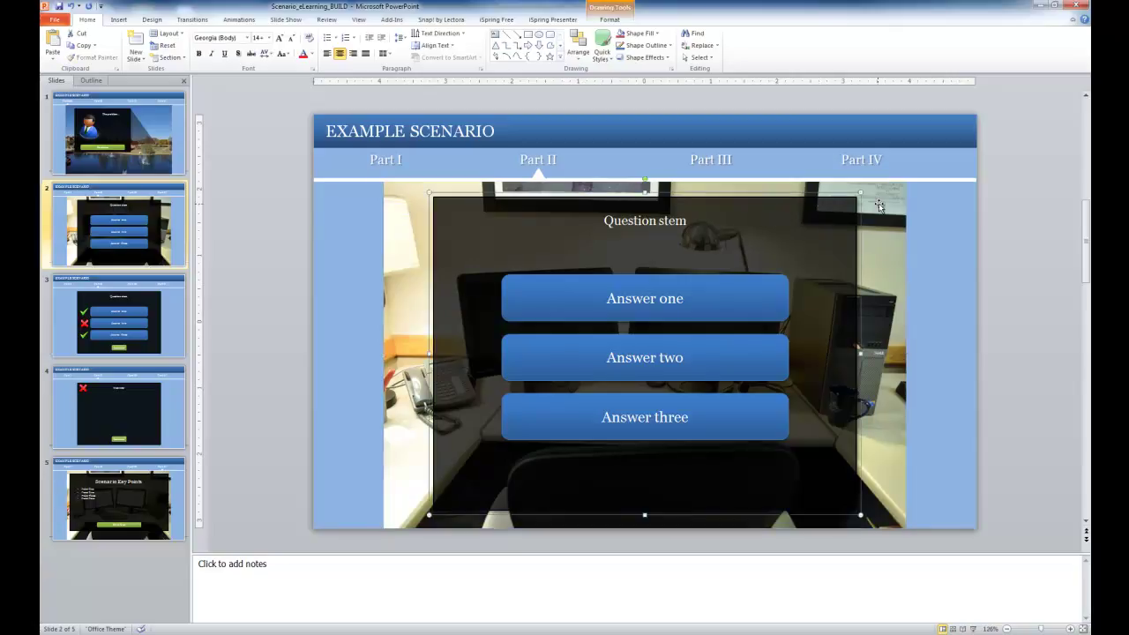
left_click(956, 207)
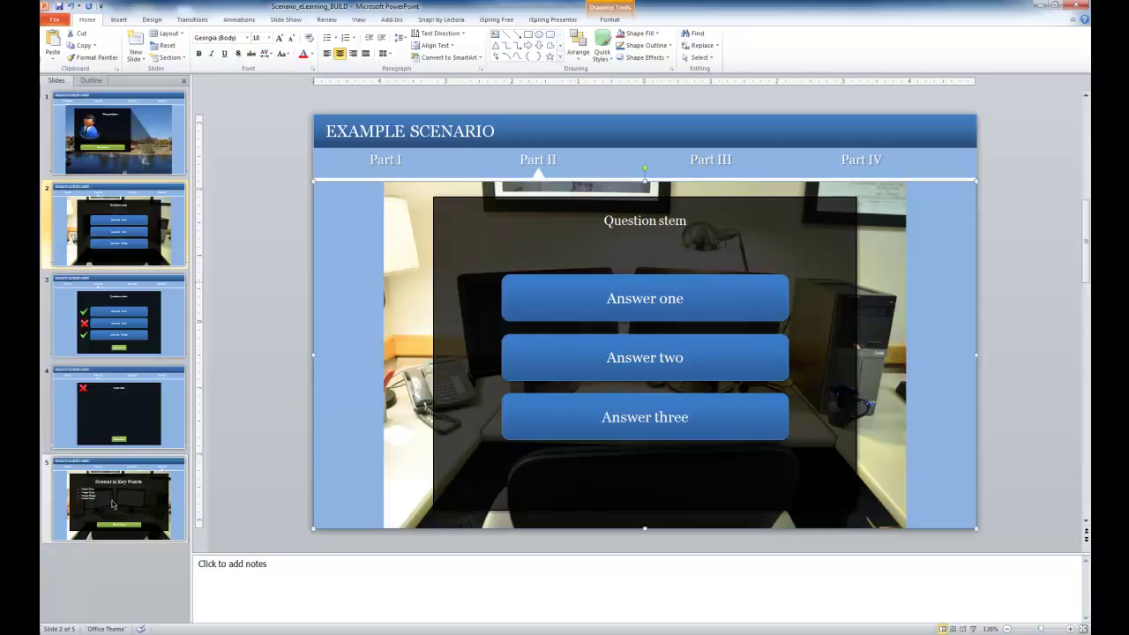
left_click(129, 252)
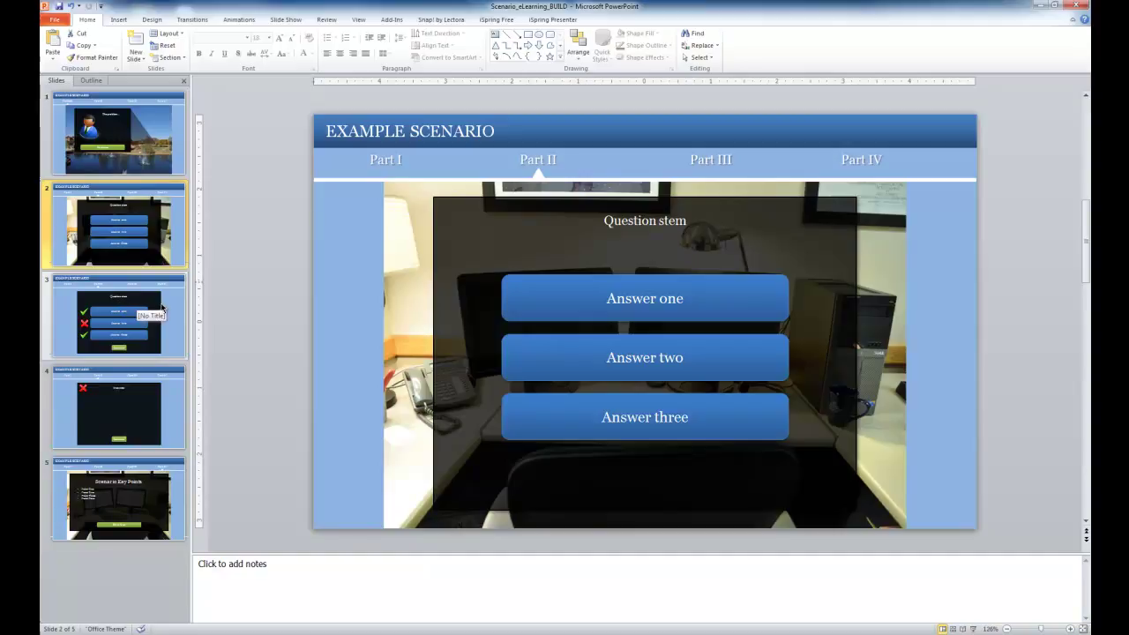
Switch the ribbon to the Insert tab for adding content to slide 2.
left_click(123, 21)
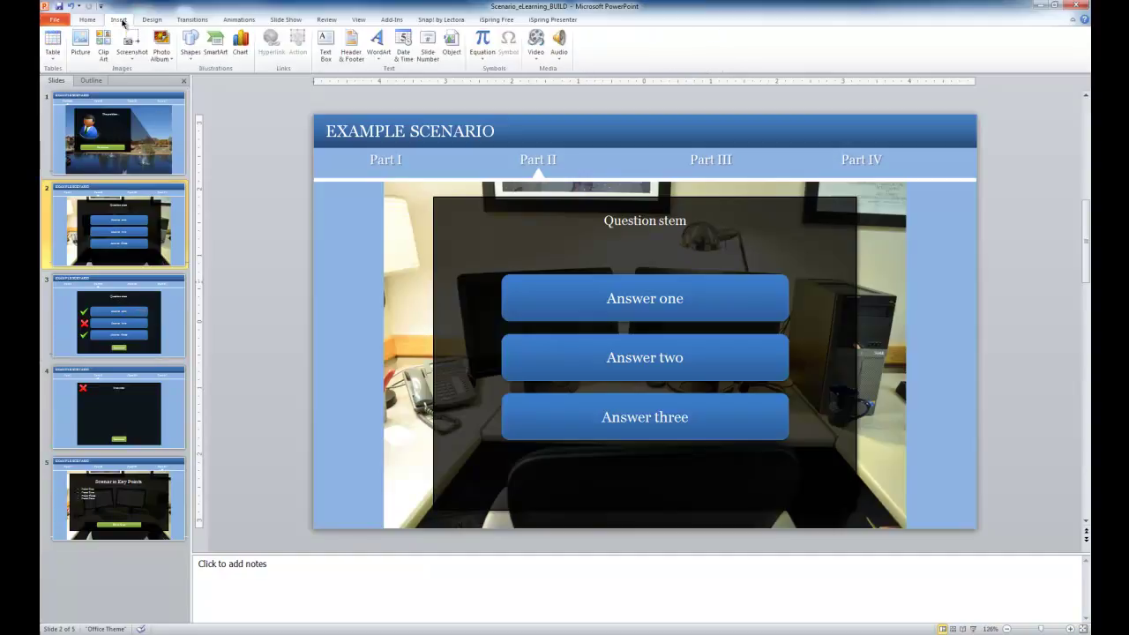